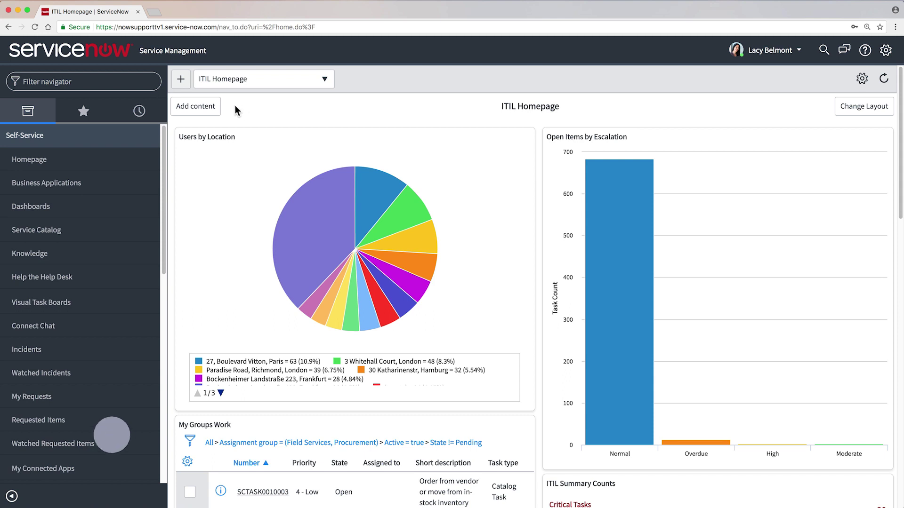
# Open request REQ0010019 from the Open Records > Requests list.
pyautogui.click(135, 81)
pyautogui.write('re')
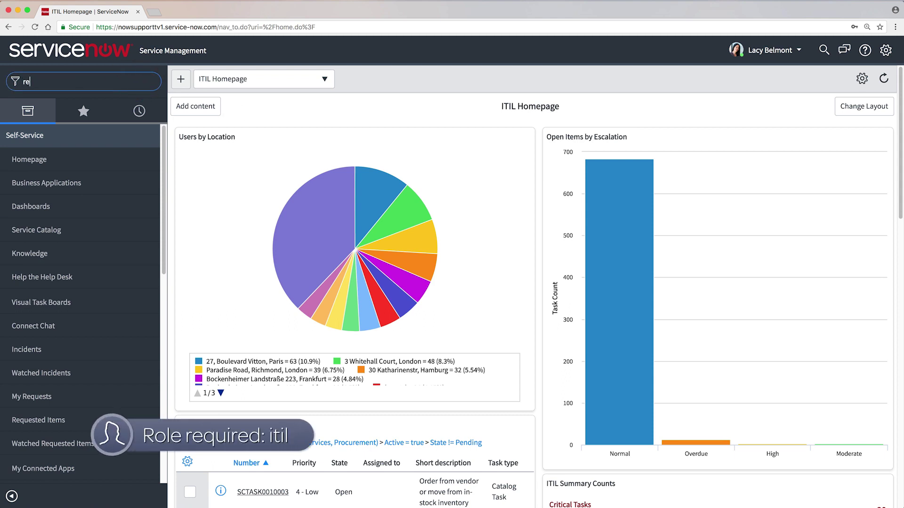
pyautogui.write('q')
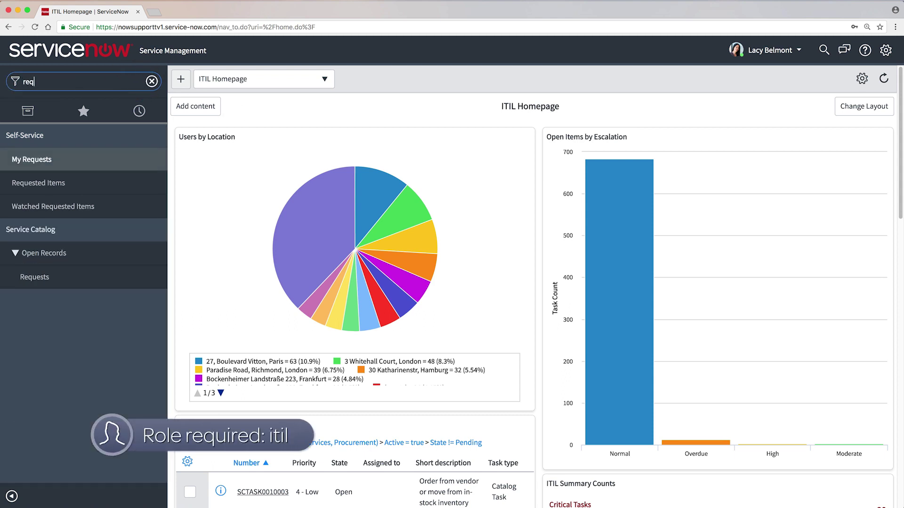
pyautogui.click(50, 277)
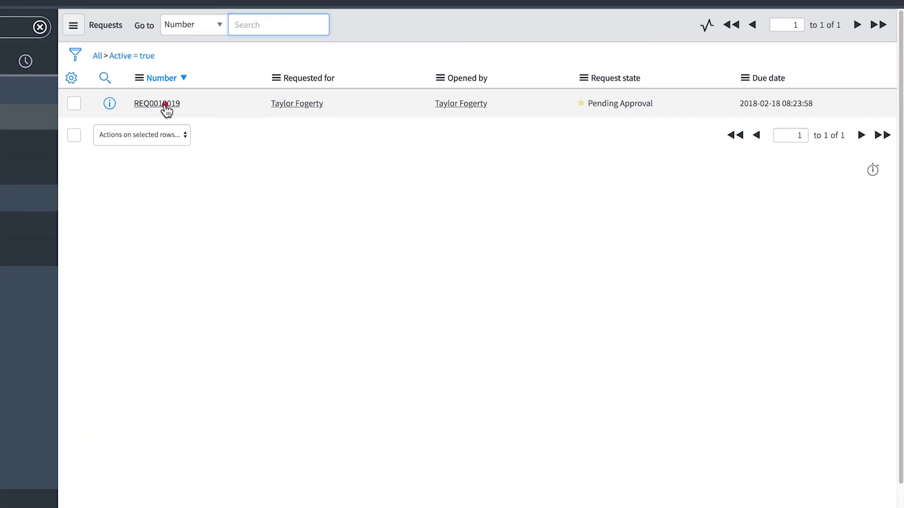
pyautogui.click(165, 103)
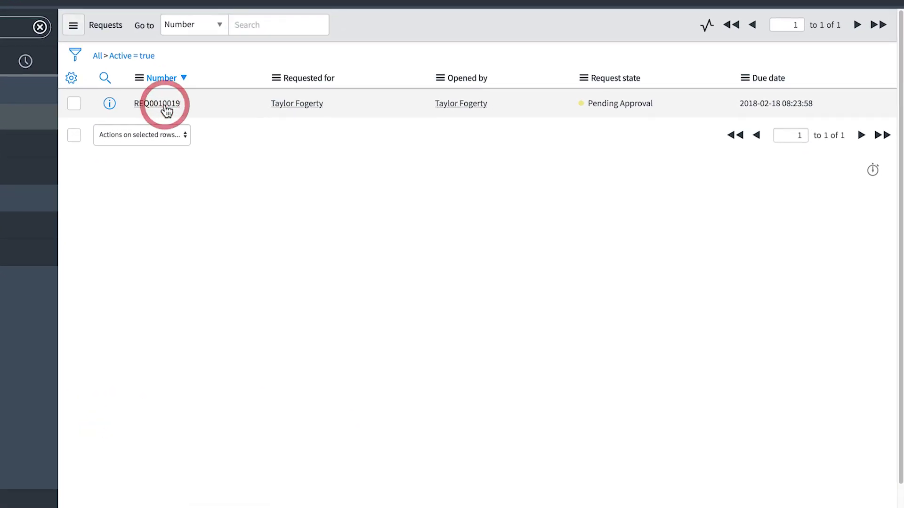
# Expand the stages of RITM0010030, RITM0010029 and RITM0010028, then view the request's workflow.
pyautogui.scroll(-3, 165, 109)
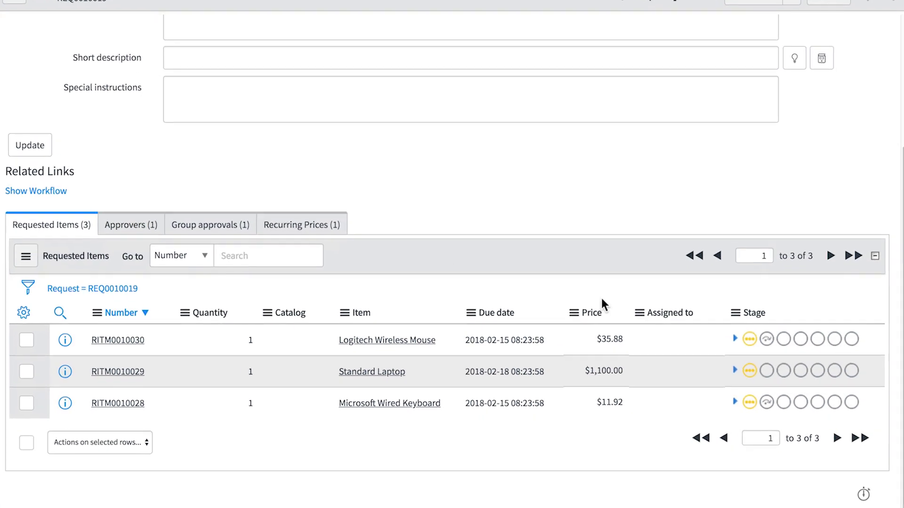
pyautogui.click(727, 337)
pyautogui.scroll(-3, 648, 363)
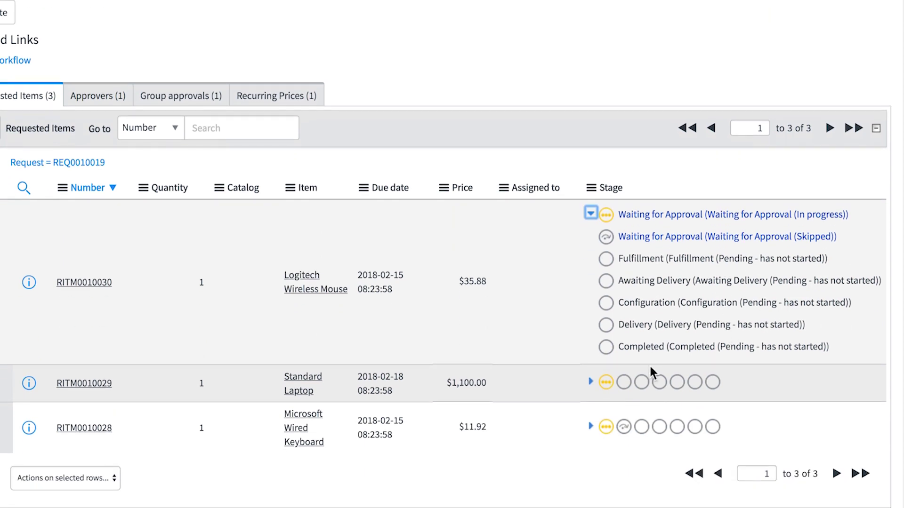
pyautogui.click(590, 382)
pyautogui.scroll(-3, 581, 393)
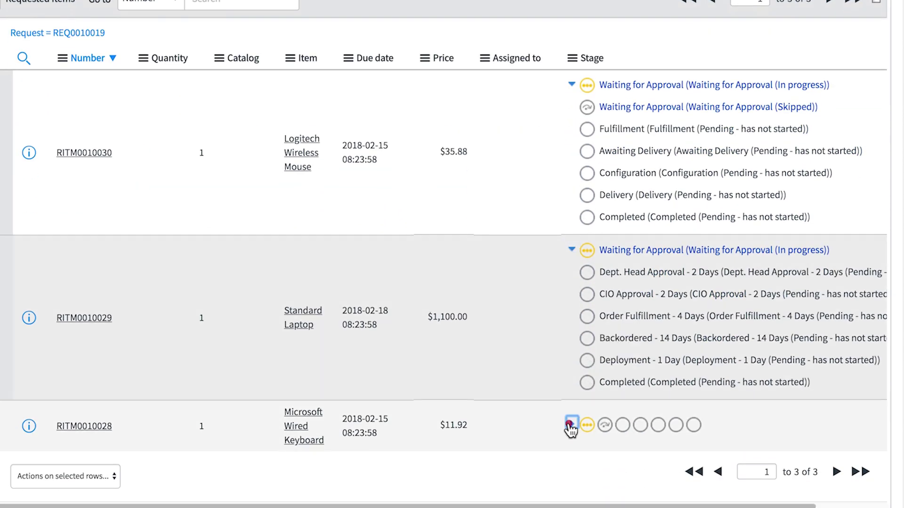
pyautogui.click(570, 421)
pyautogui.scroll(-2, 568, 422)
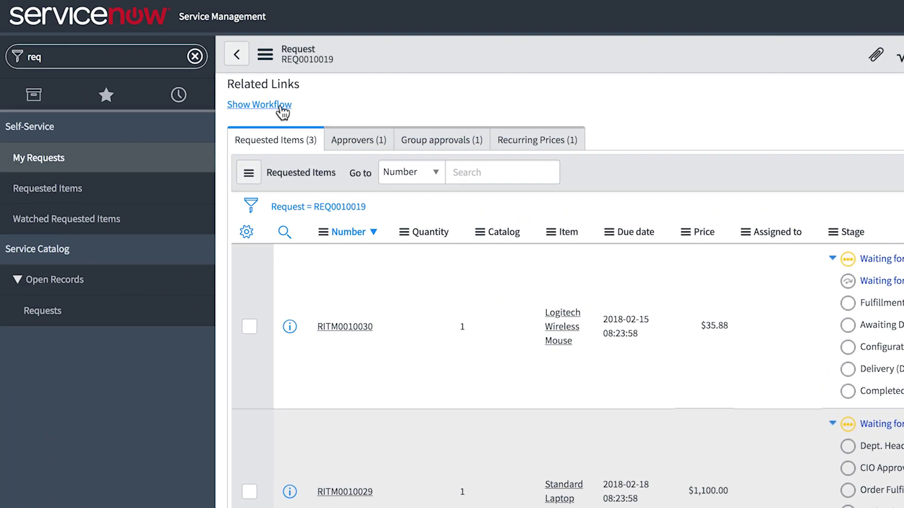
pyautogui.click(141, 62)
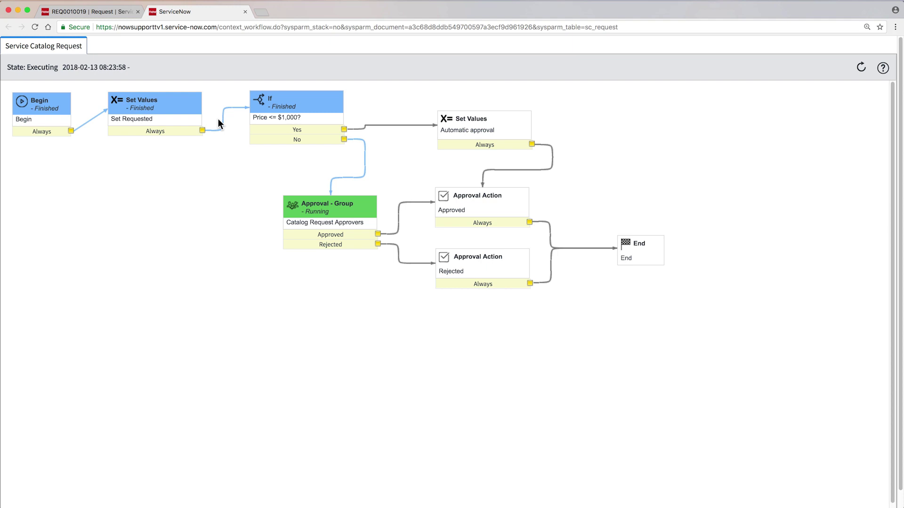
pyautogui.click(244, 12)
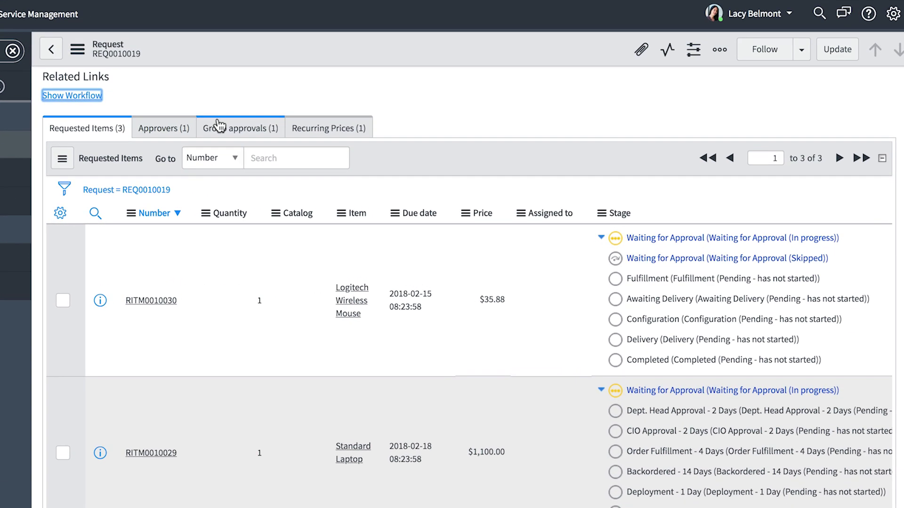
# Check the Catalog Request Approvers > $1000 group approval and its members, then view the approvers.
pyautogui.click(323, 145)
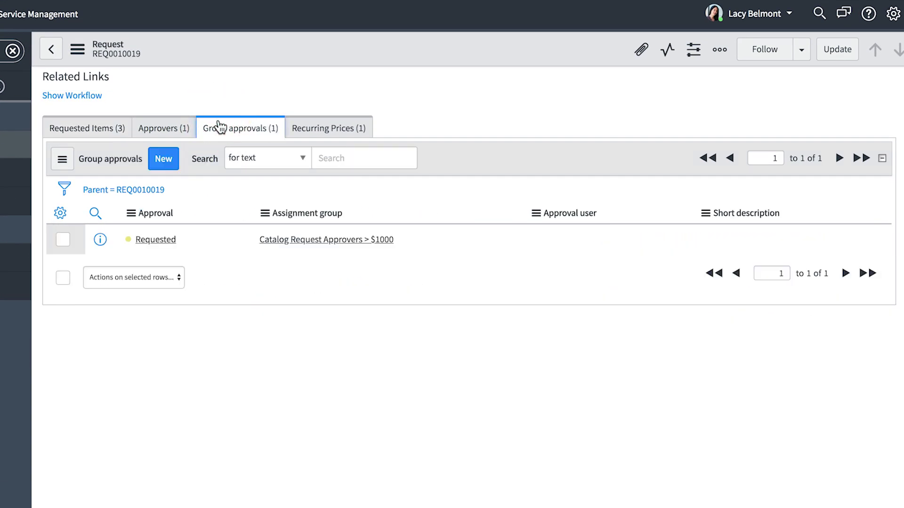
pyautogui.click(286, 241)
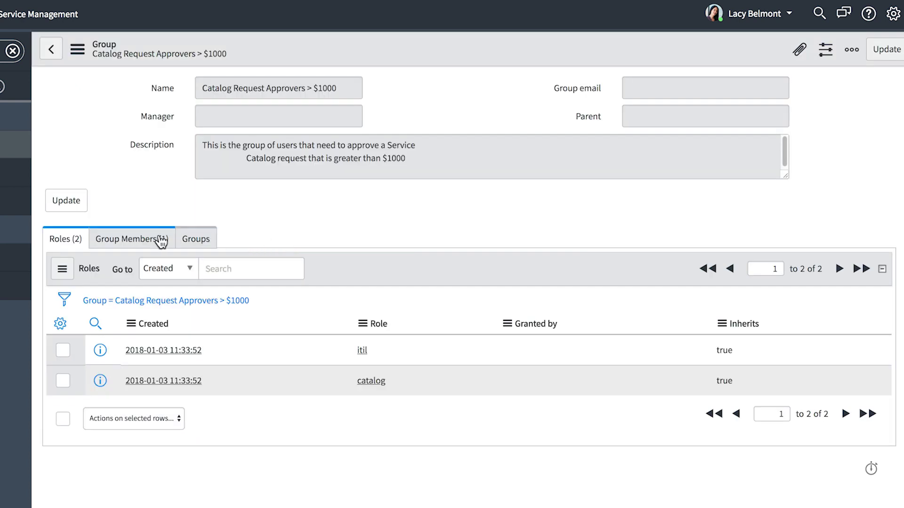
pyautogui.click(138, 241)
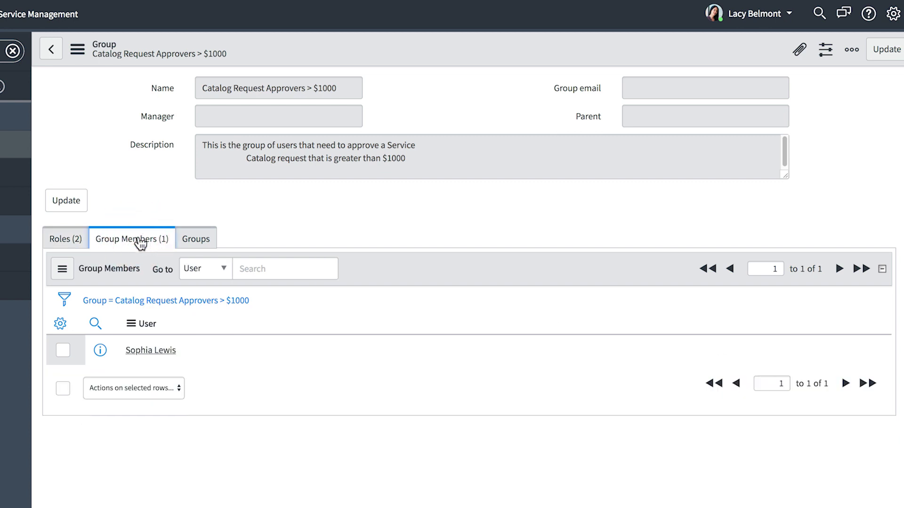
pyautogui.click(52, 50)
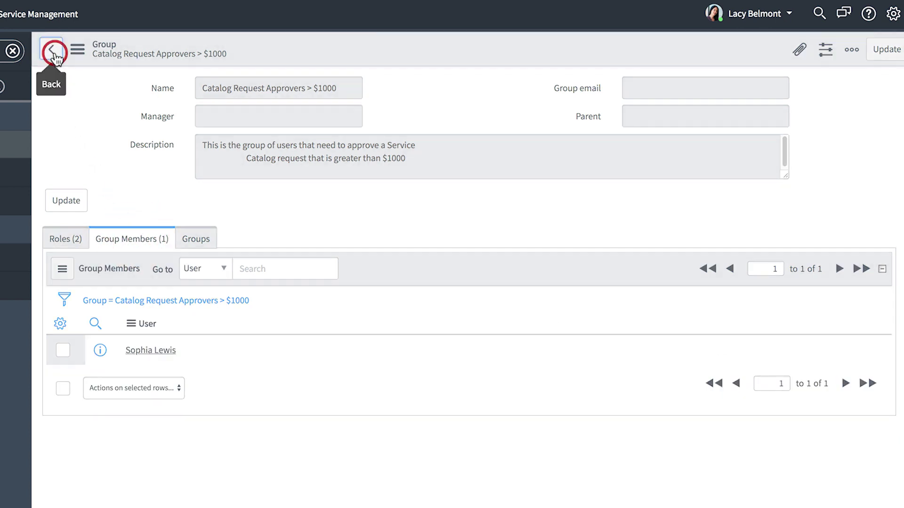
pyautogui.scroll(-2, 122, 226)
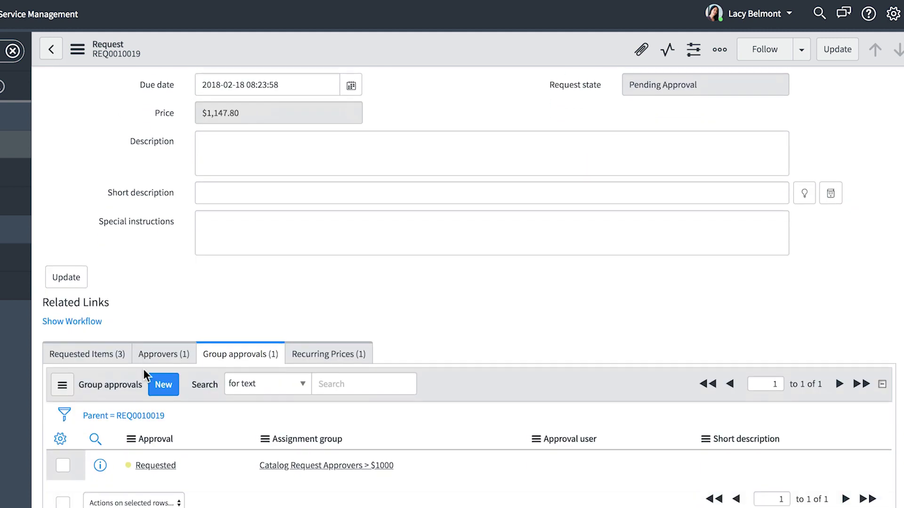
pyautogui.click(157, 356)
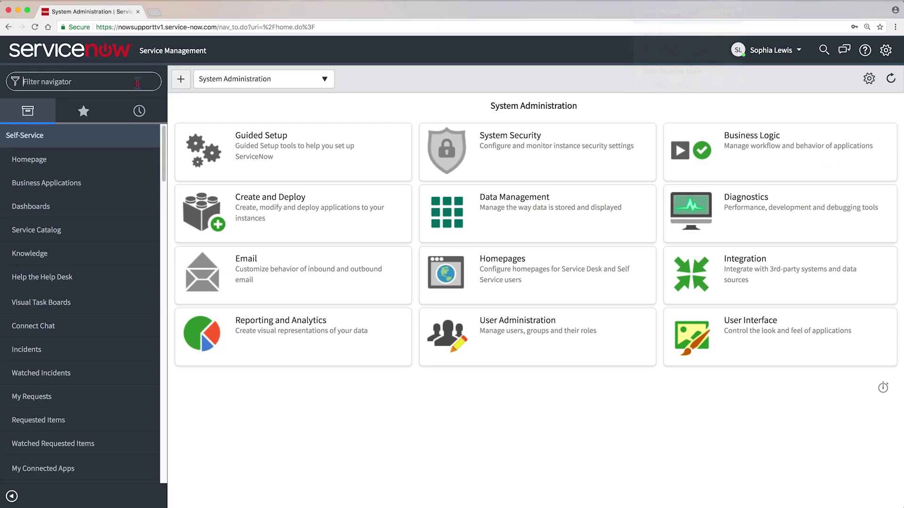
# As the approver, approve REQ0010019's Requested record from Self-Service > My Approvals.
pyautogui.click(193, 114)
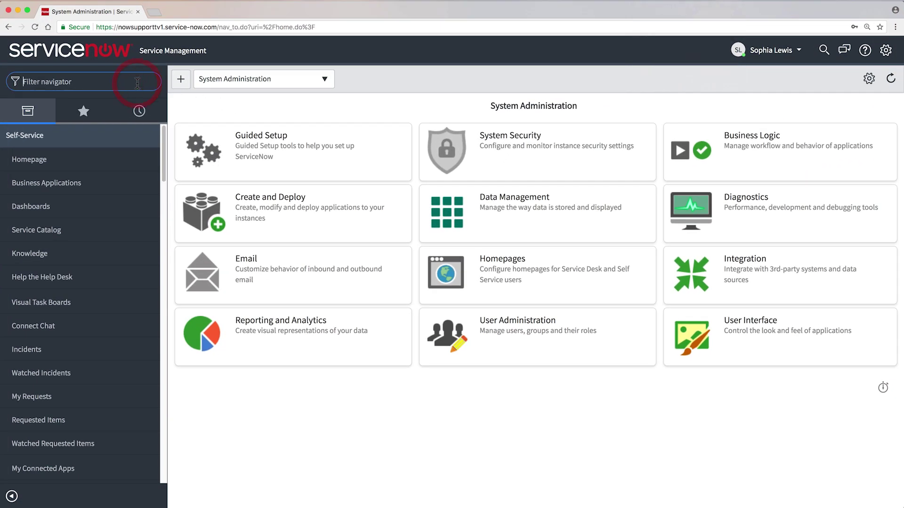
pyautogui.write('my app')
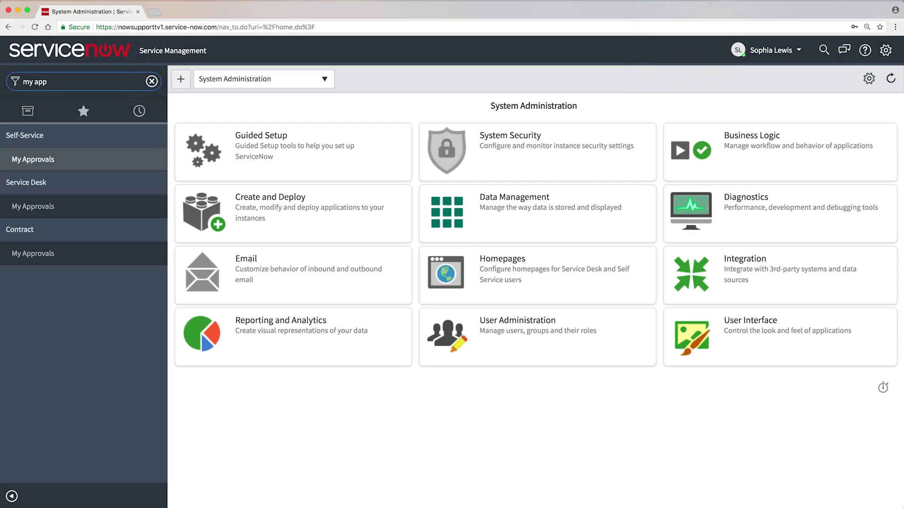
pyautogui.click(75, 167)
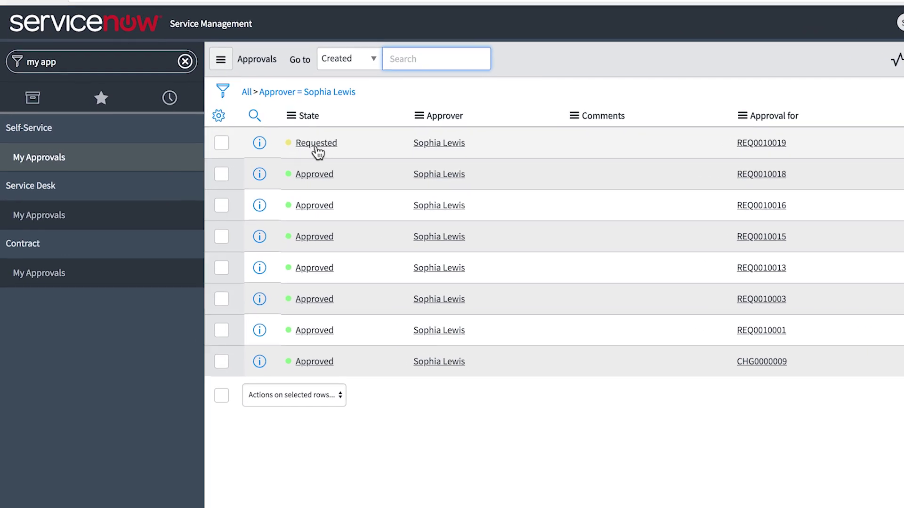
pyautogui.click(264, 148)
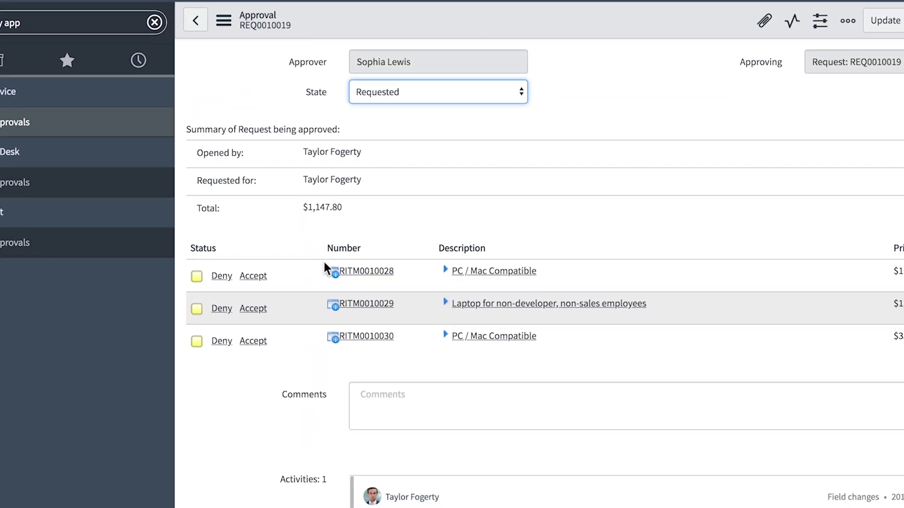
pyautogui.moveTo(371, 341)
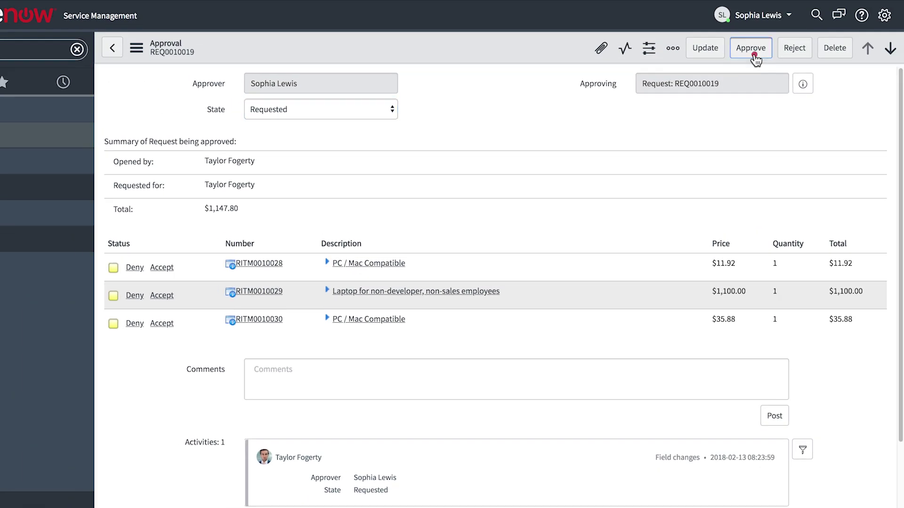
pyautogui.click(753, 31)
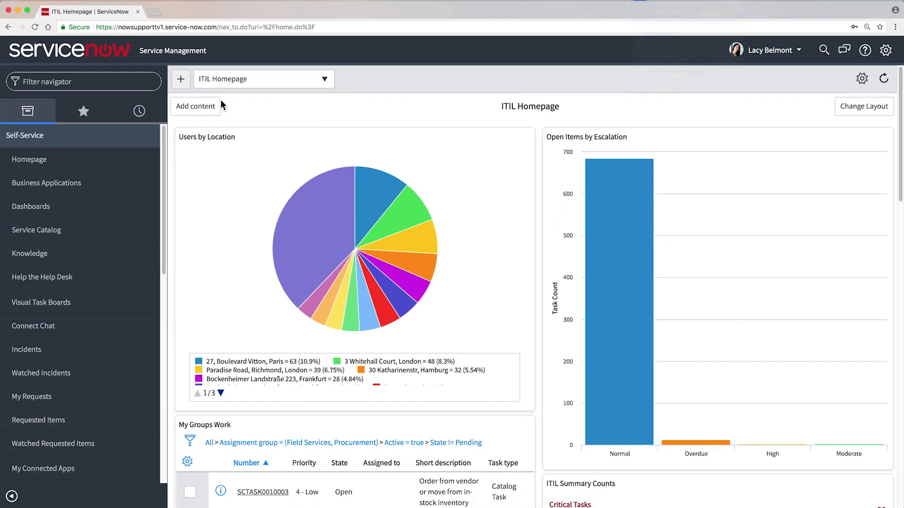
# Reopen request REQ0010019 from the open Requests list.
pyautogui.click(106, 81)
pyautogui.write('req')
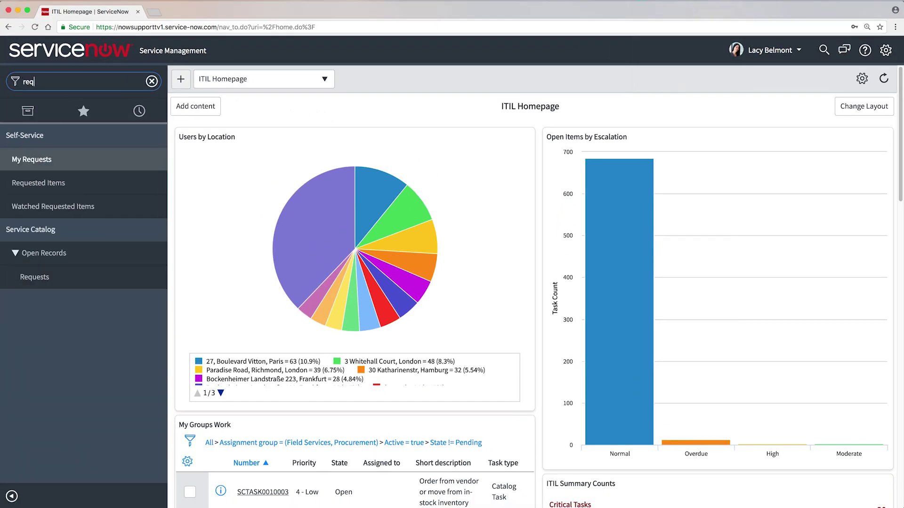
pyautogui.click(40, 278)
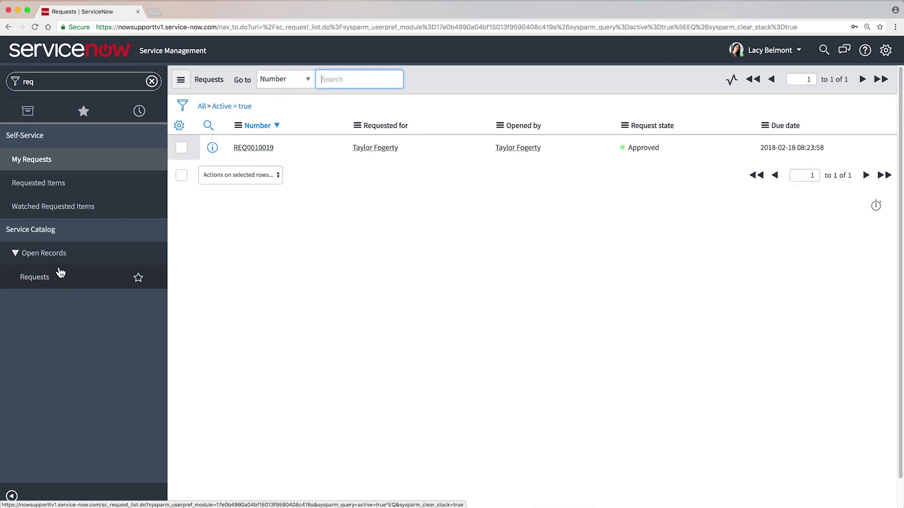
pyautogui.click(255, 148)
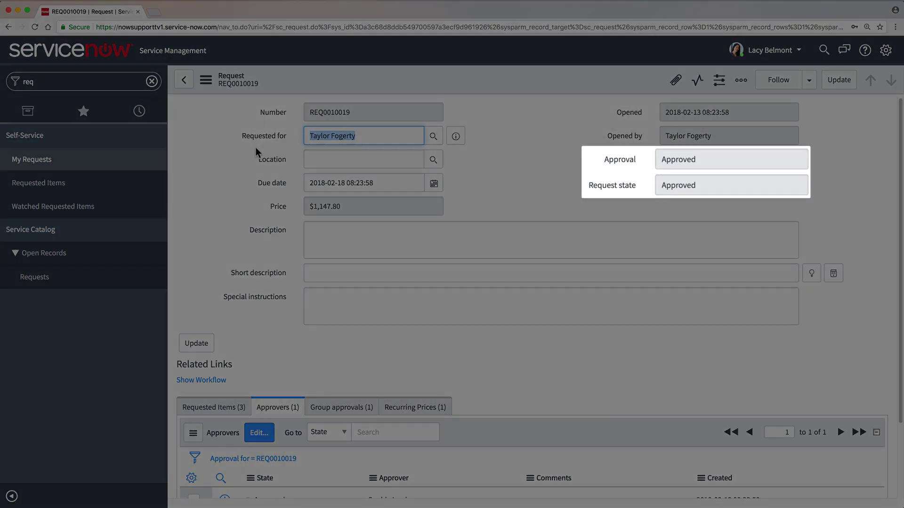
# Review the request's finished workflow and expand the Logitech Wireless Mouse item's stages.
pyautogui.scroll(-3, 245, 178)
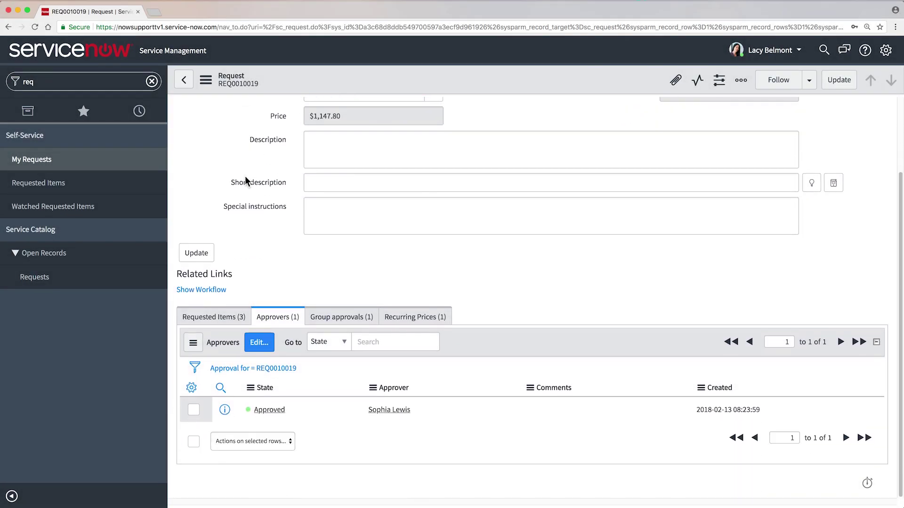
pyautogui.click(204, 289)
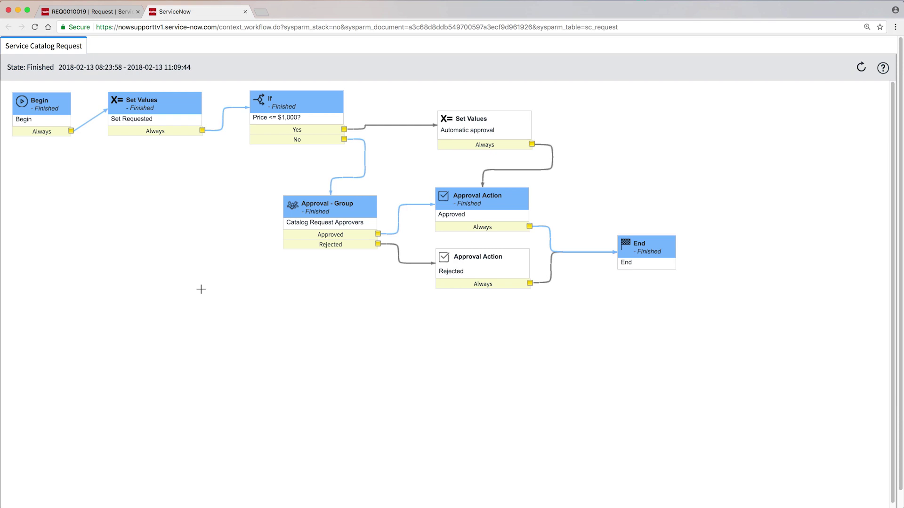
pyautogui.click(245, 11)
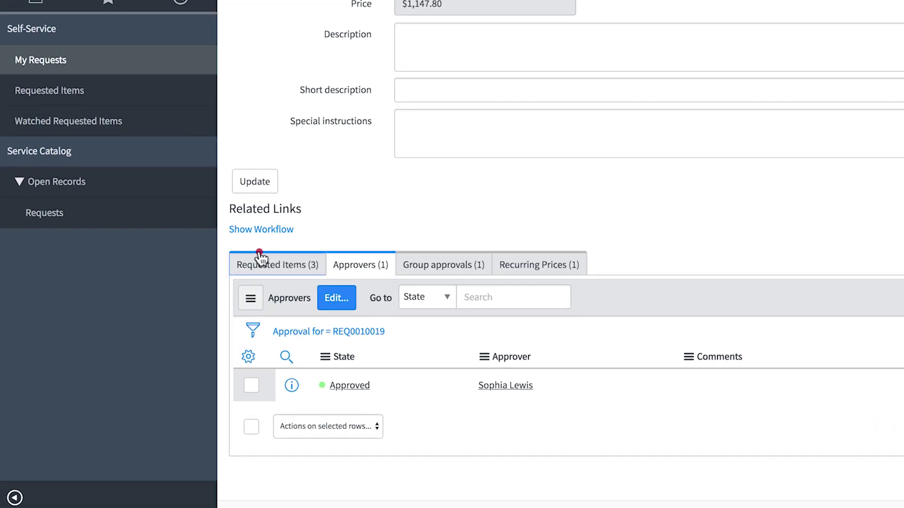
pyautogui.click(260, 257)
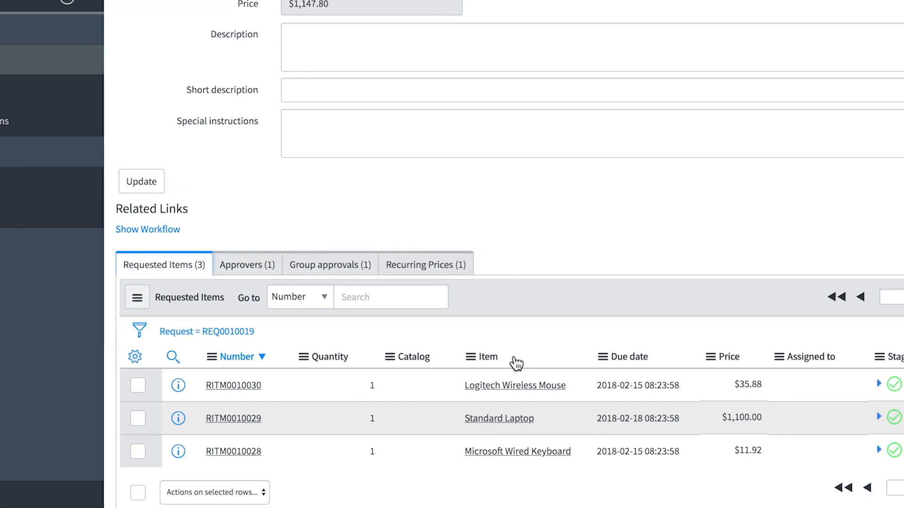
# Expand the mouse, Standard Laptop and keyboard item stages, then open RITM0010029's variables.
pyautogui.click(682, 377)
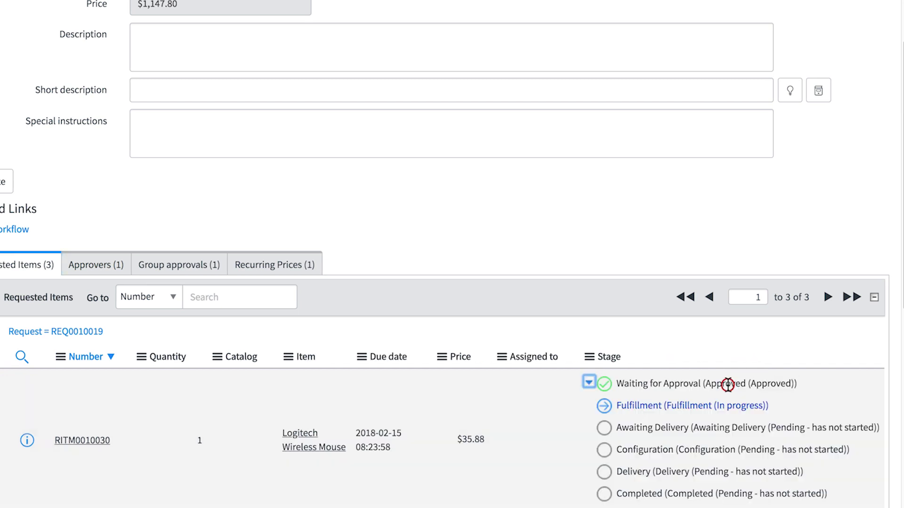
pyautogui.scroll(-3, 727, 385)
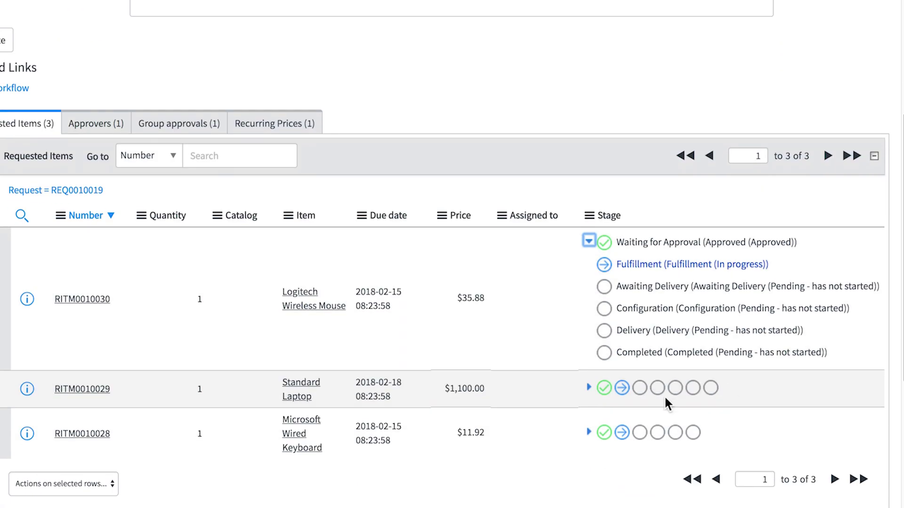
pyautogui.click(588, 387)
pyautogui.scroll(-3, 590, 385)
pyautogui.click(570, 396)
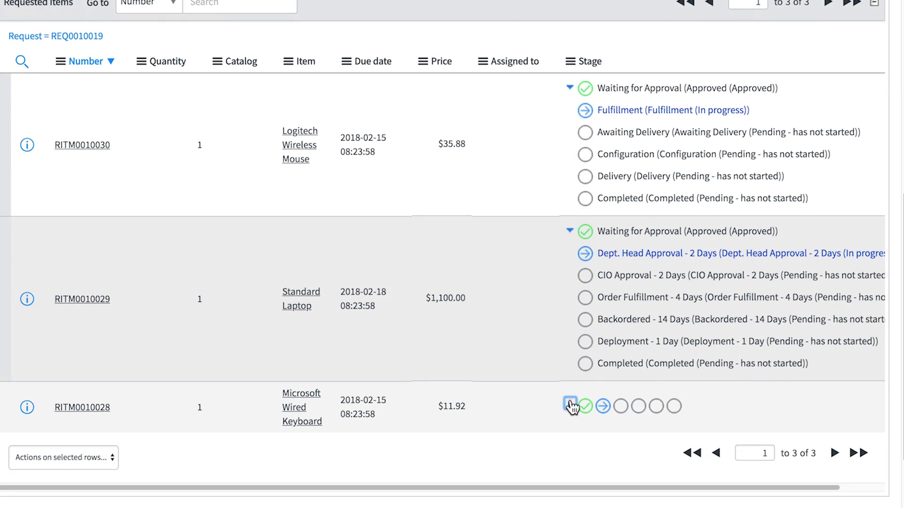
pyautogui.scroll(-3, 569, 398)
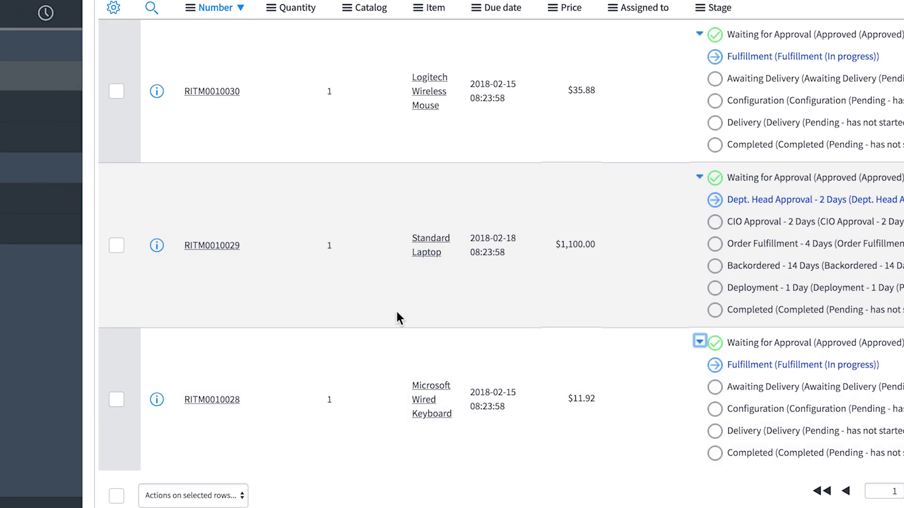
pyautogui.click(327, 260)
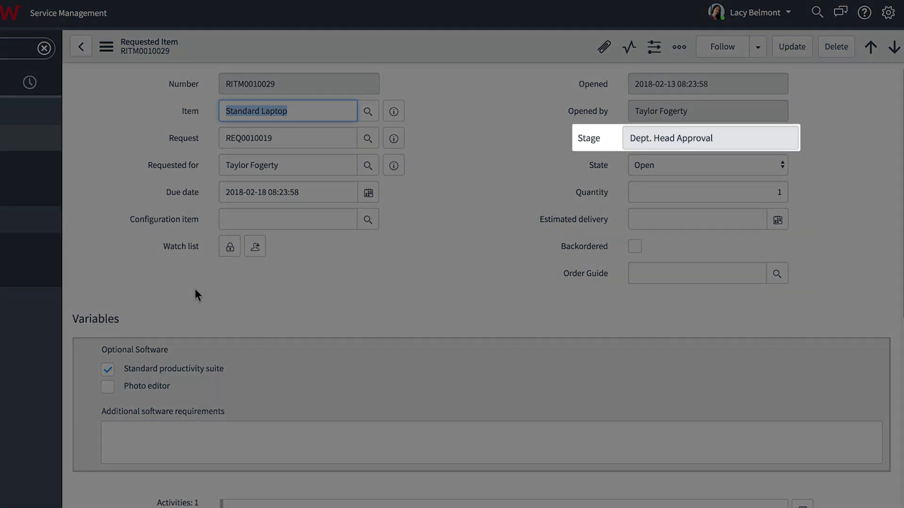
pyautogui.scroll(-7, 195, 289)
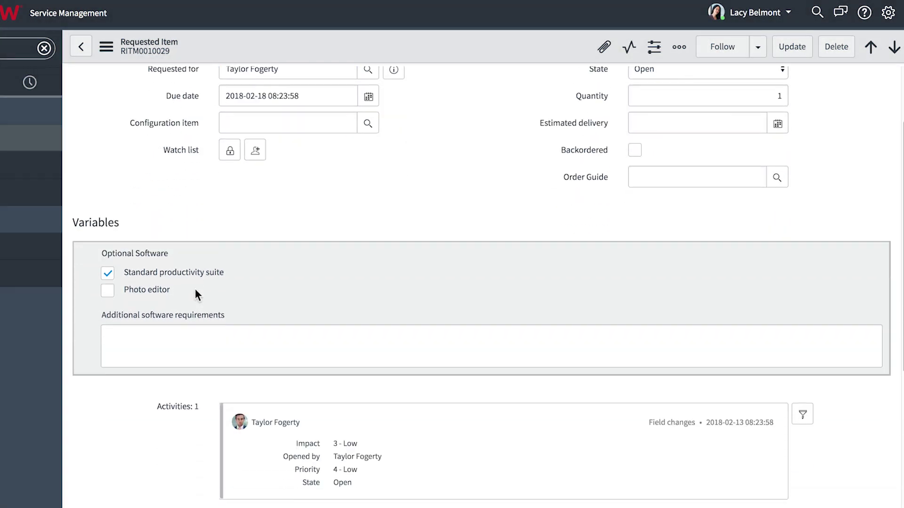
# Check the laptop item's workflow, its one Requested approver and empty catalog tasks, then return.
pyautogui.click(117, 318)
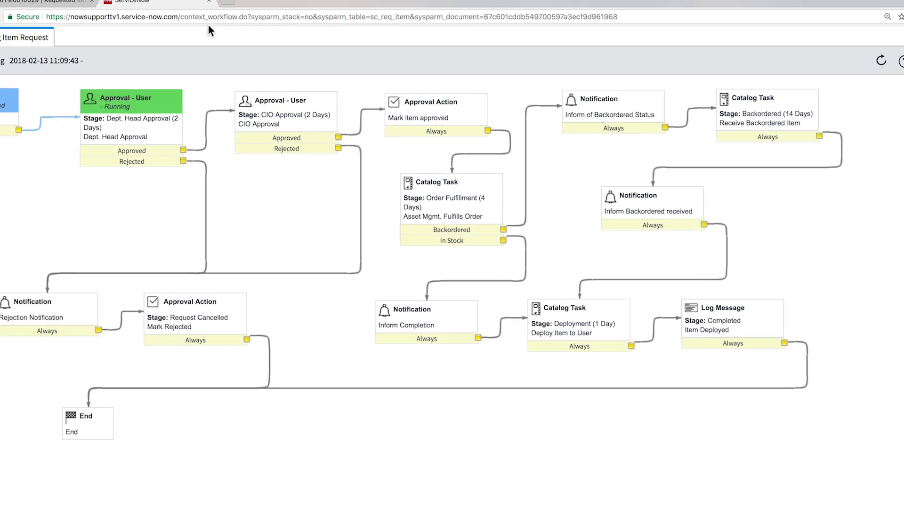
pyautogui.click(245, 12)
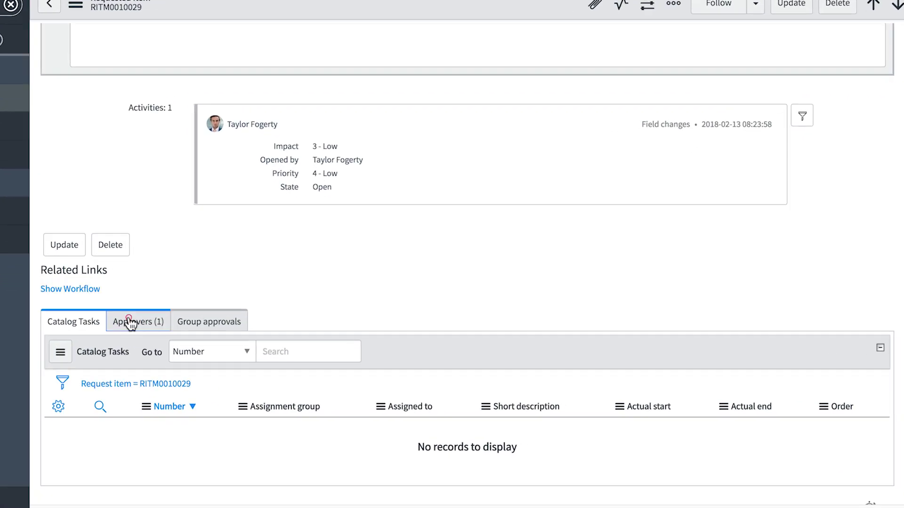
pyautogui.click(252, 346)
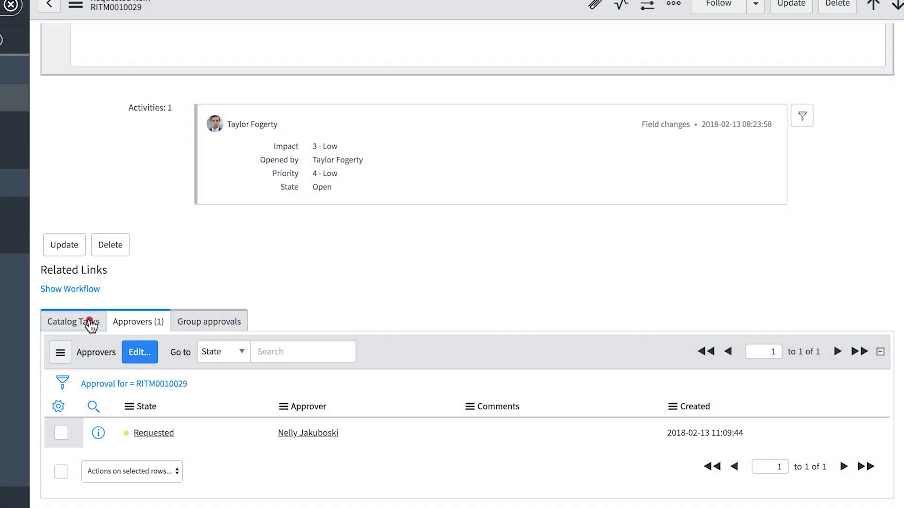
pyautogui.click(89, 324)
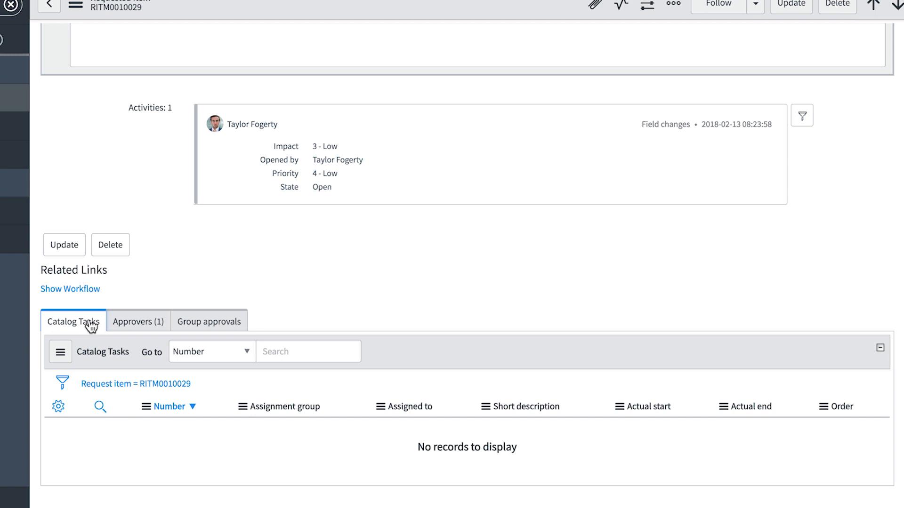
pyautogui.click(50, 7)
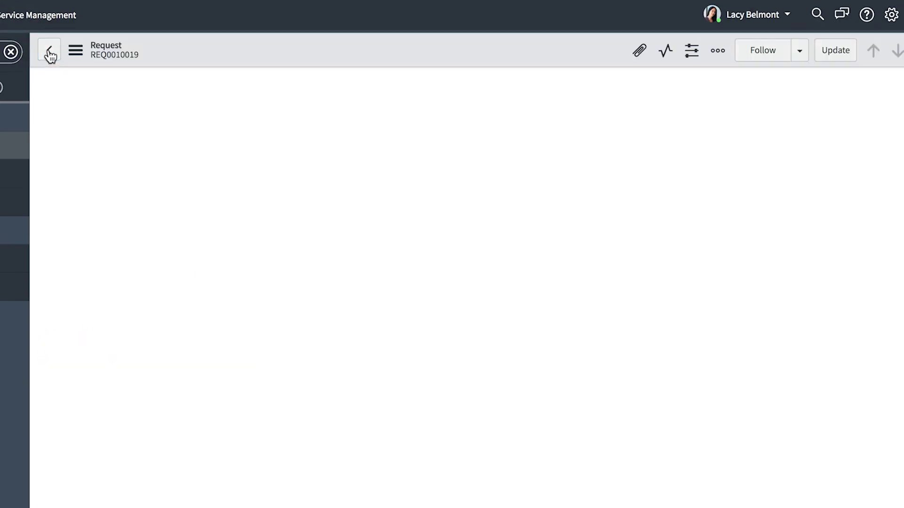
# Open keyboard item RITM0010028 and review its workflow diagram.
pyautogui.scroll(-4, 52, 91)
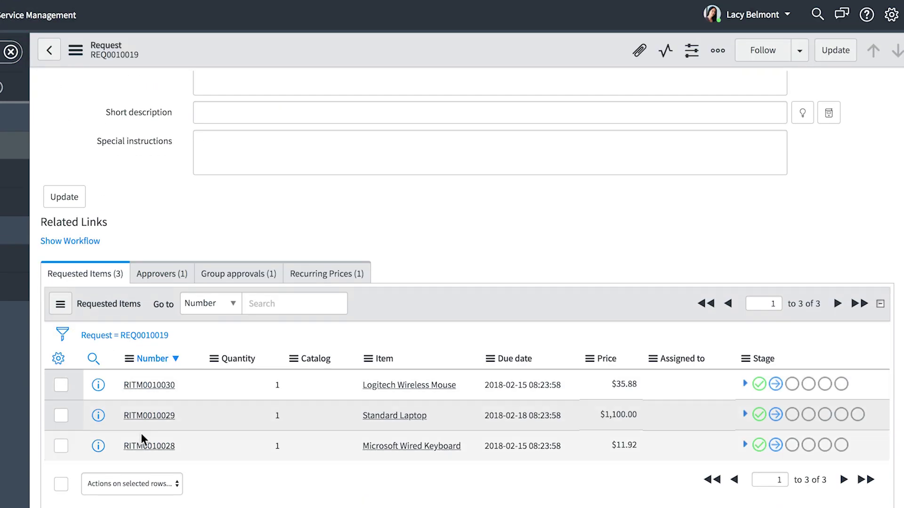
pyautogui.click(143, 445)
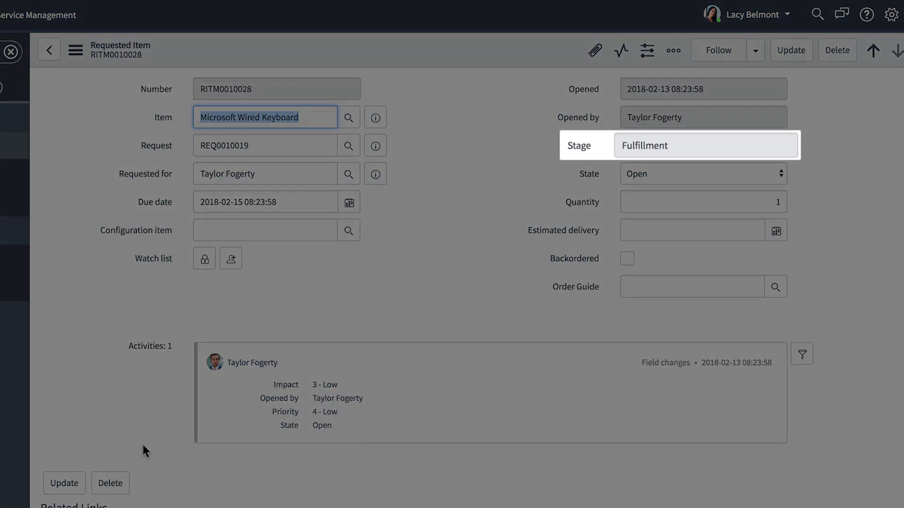
pyautogui.scroll(-5, 142, 443)
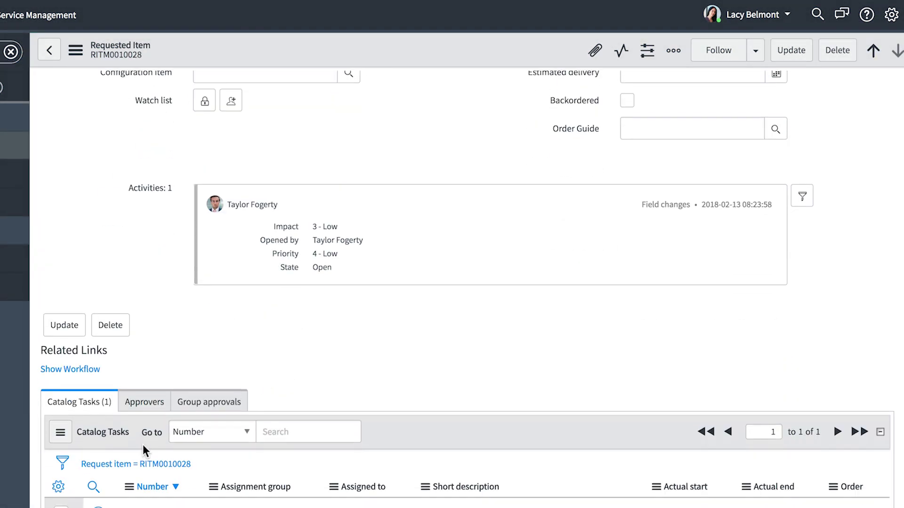
pyautogui.click(86, 304)
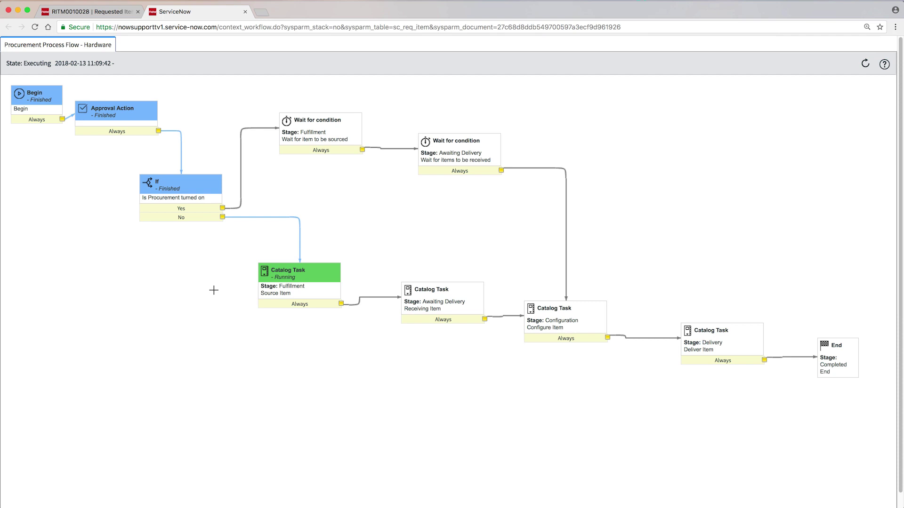
pyautogui.click(245, 11)
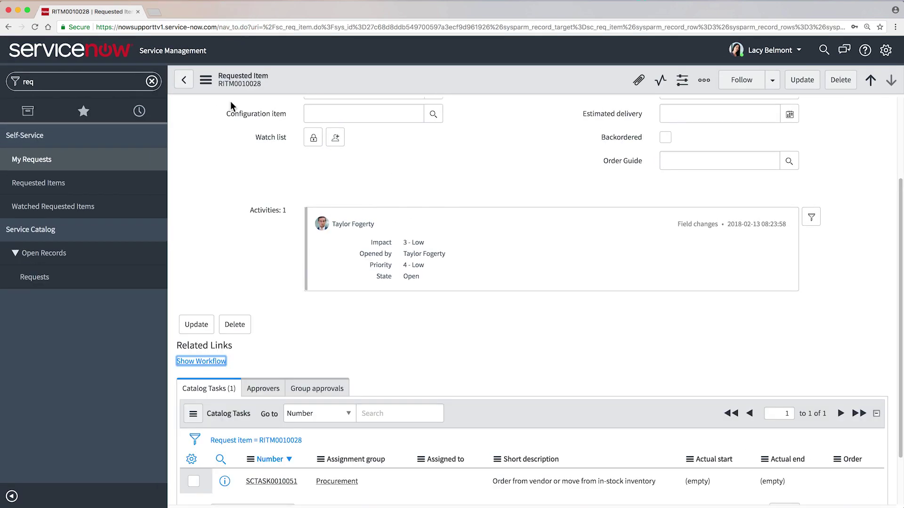
# Assign catalog task SCTASK0010051 to the agent from the Assigned to suggestions.
pyautogui.scroll(-2, 236, 151)
pyautogui.click(271, 416)
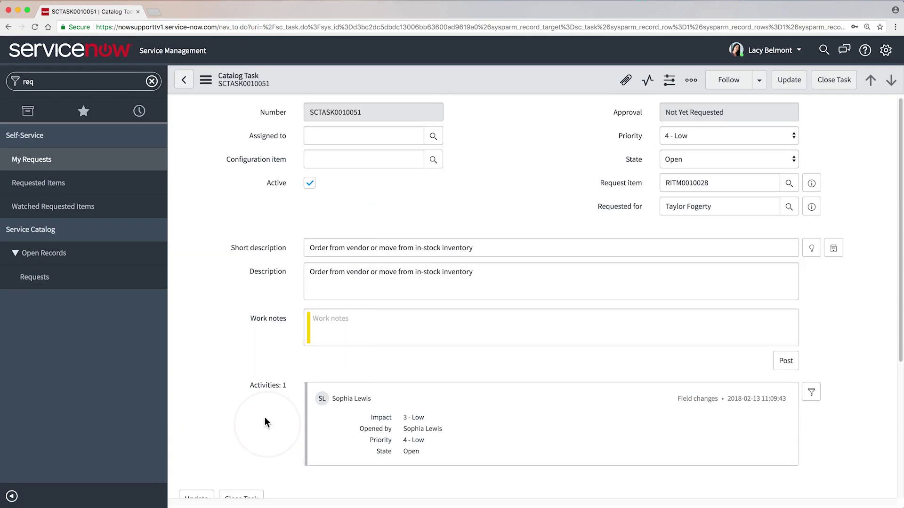
pyautogui.click(270, 107)
pyautogui.write('Lac')
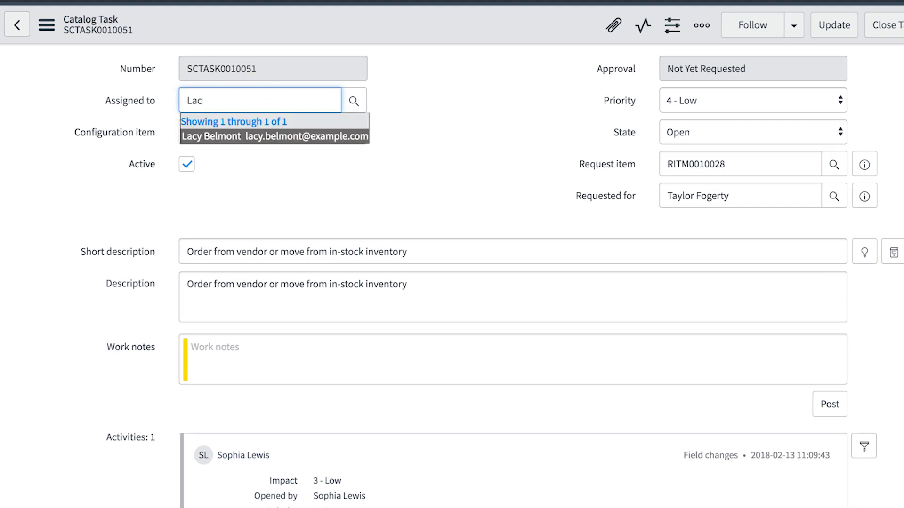
pyautogui.press('Return')
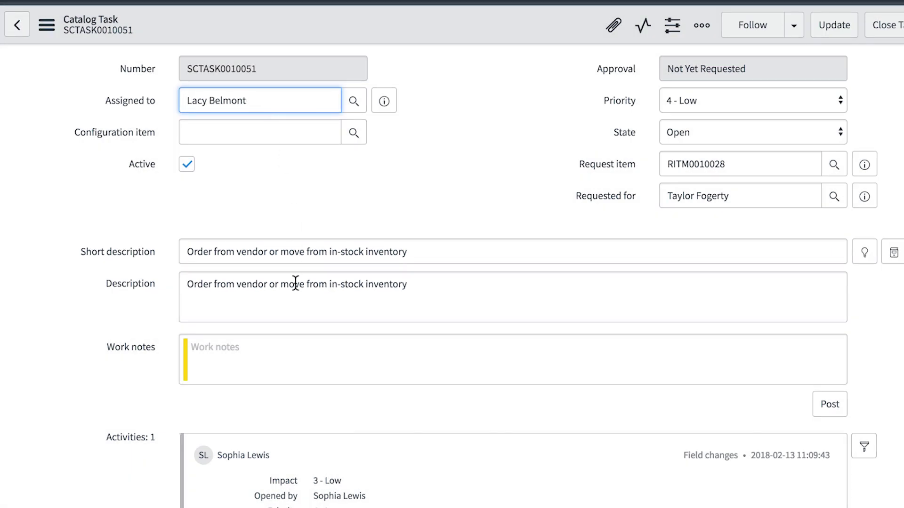
# Post the work note 'Moved from in-stock inventory.' and close SCTASK0010051.
pyautogui.click(297, 355)
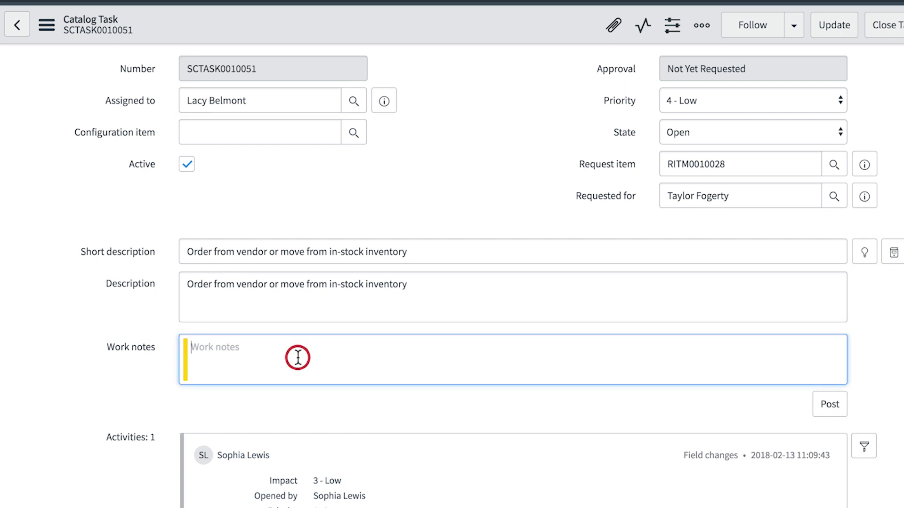
pyautogui.write('Moved from in-stock inventory.')
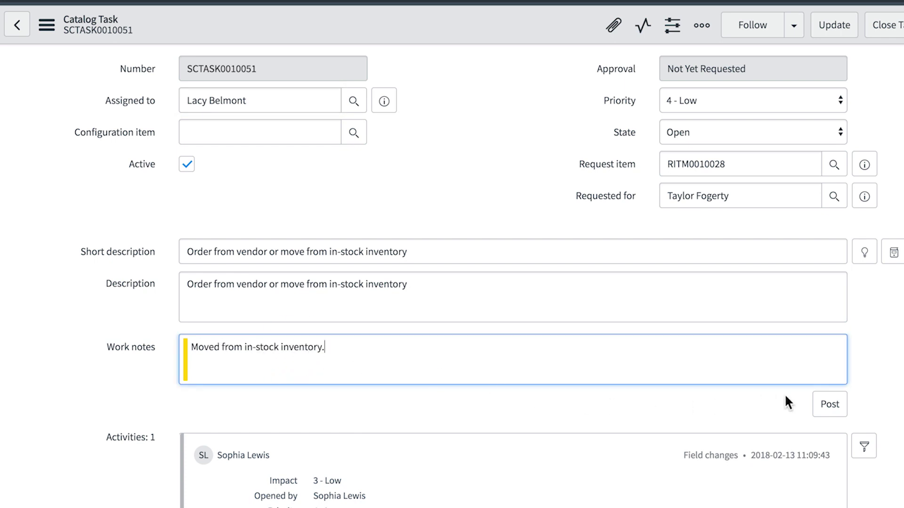
pyautogui.click(828, 404)
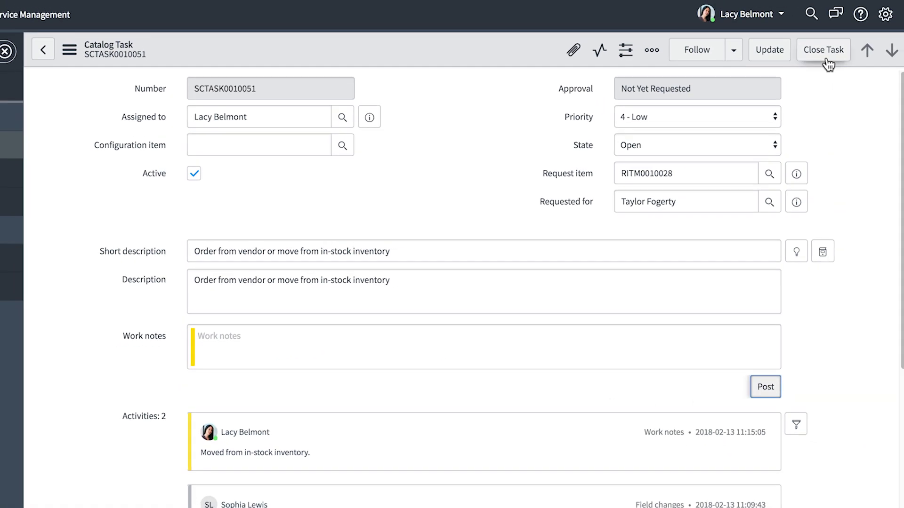
pyautogui.click(827, 63)
pyautogui.scroll(-5, 820, 147)
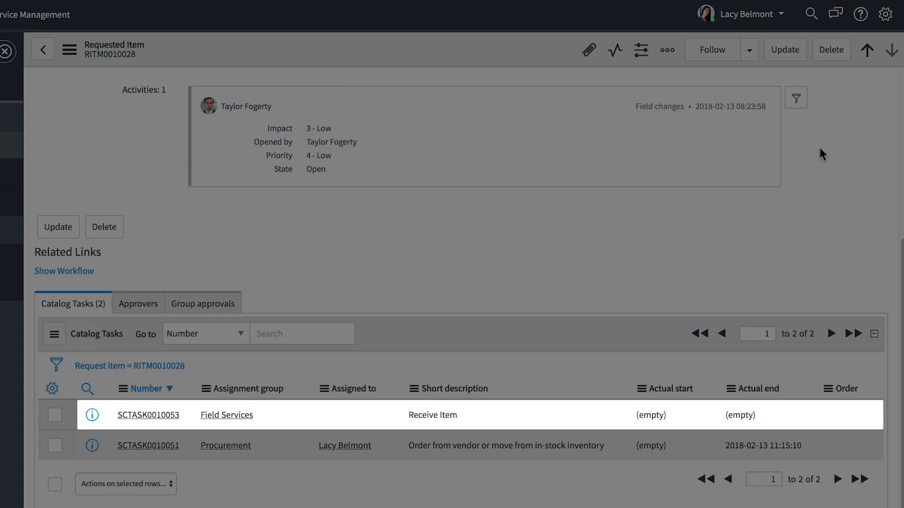
# Open parent request REQ0010019 and expand RITM0010028's stages, now at Awaiting Delivery.
pyautogui.scroll(5, 818, 145)
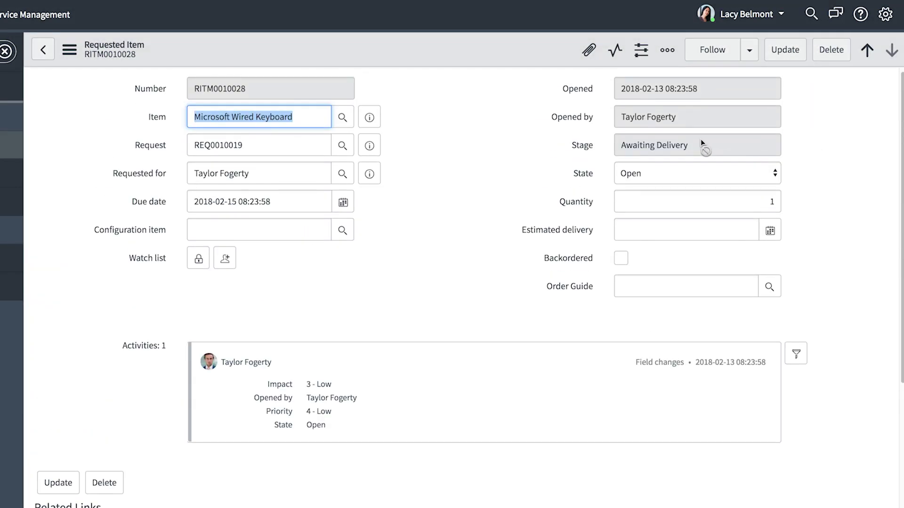
pyautogui.click(369, 145)
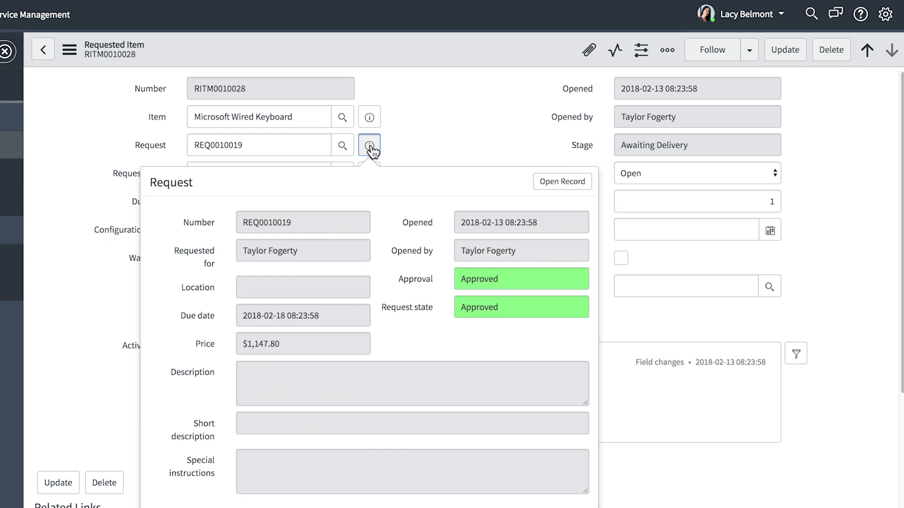
pyautogui.click(553, 182)
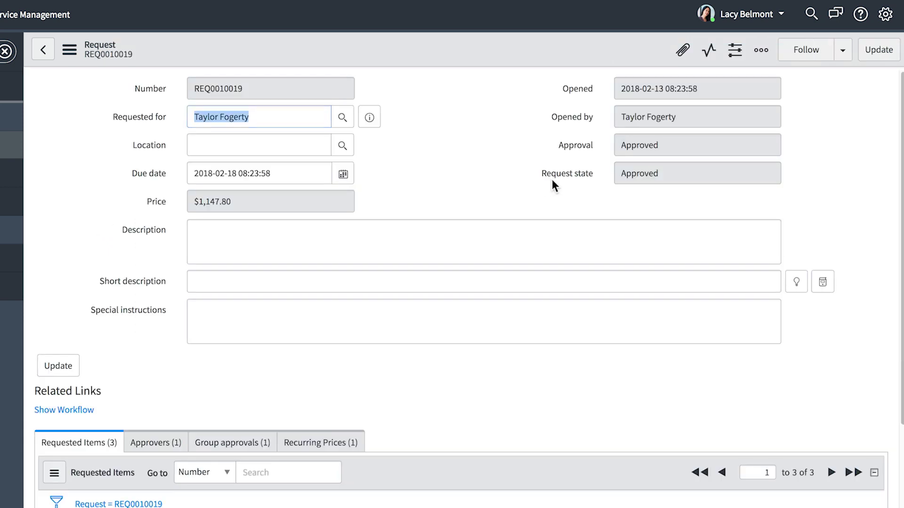
pyautogui.scroll(-3, 560, 193)
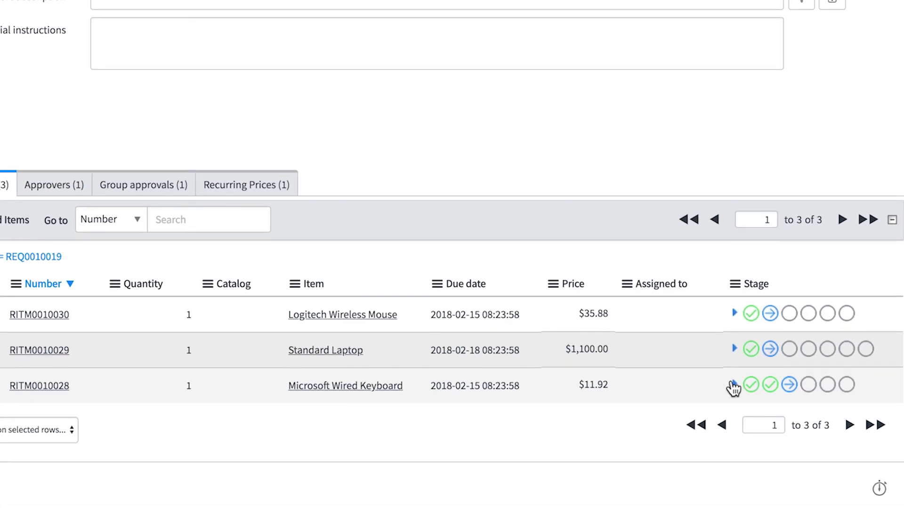
pyautogui.click(735, 435)
pyautogui.scroll(-3, 730, 379)
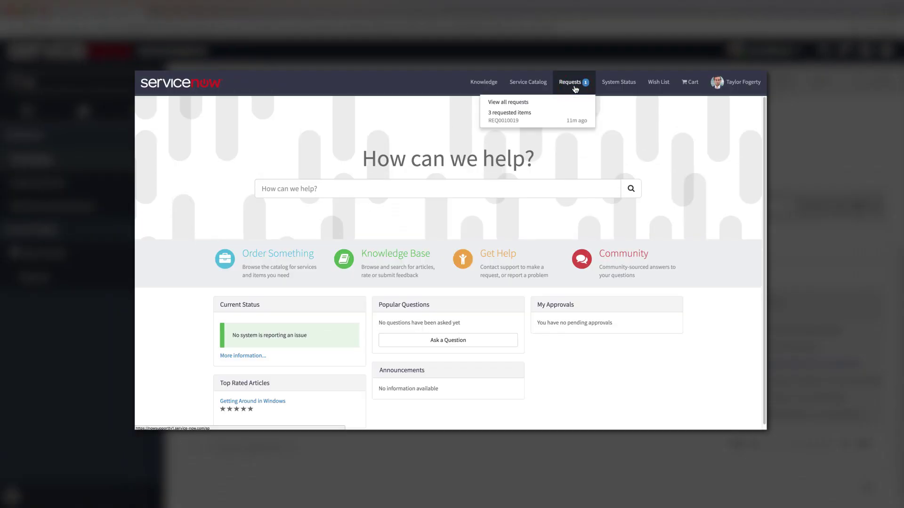
pyautogui.click(550, 114)
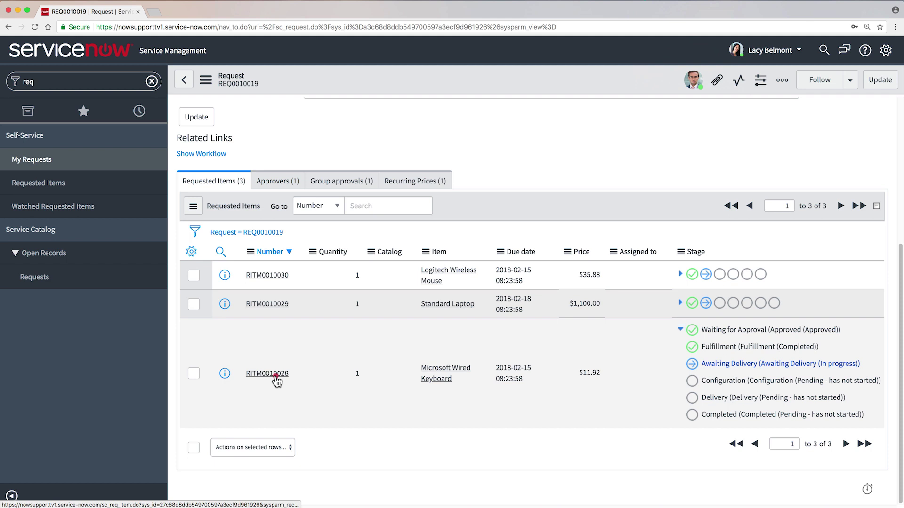
# Close SCTASK0010053 with note 'Received item in stock inventory' and check the hardware workflow finished.
pyautogui.click(275, 376)
pyautogui.scroll(-5, 276, 377)
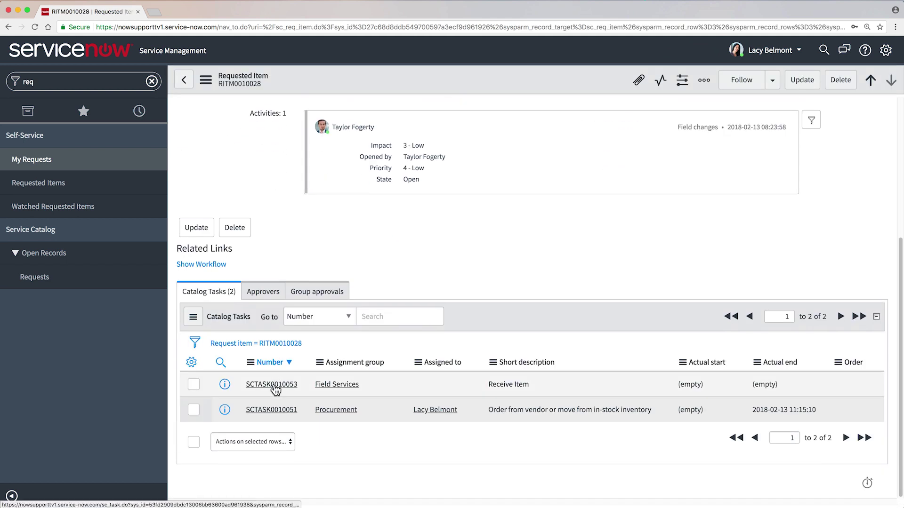
pyautogui.click(217, 383)
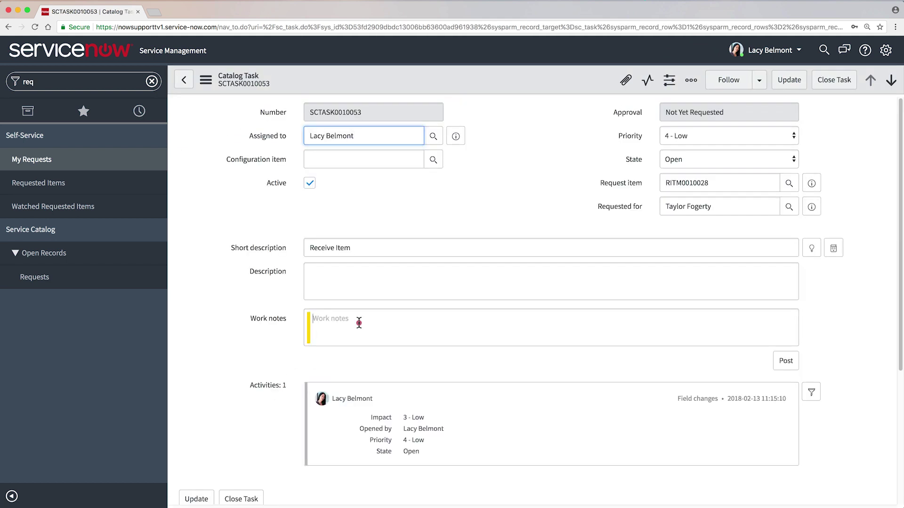
pyautogui.click(359, 322)
pyautogui.write('Received item in stock inventory')
pyautogui.click(787, 366)
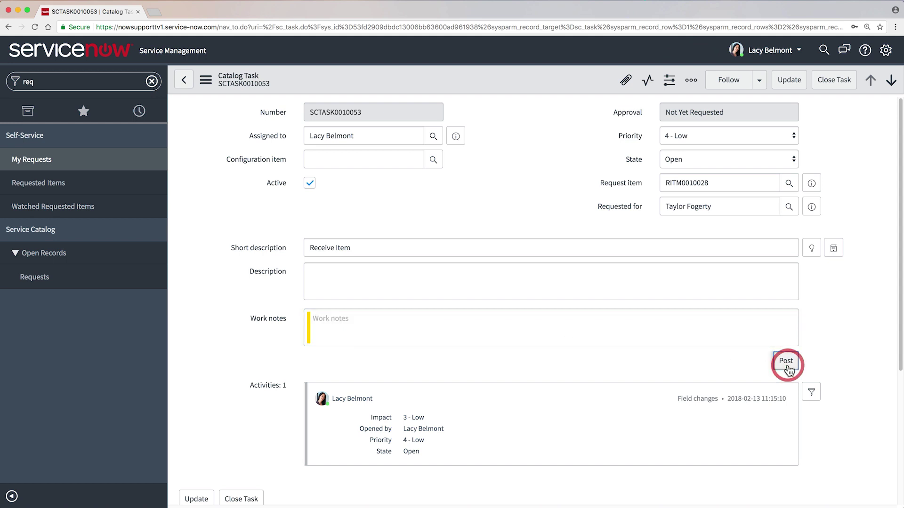
pyautogui.click(835, 82)
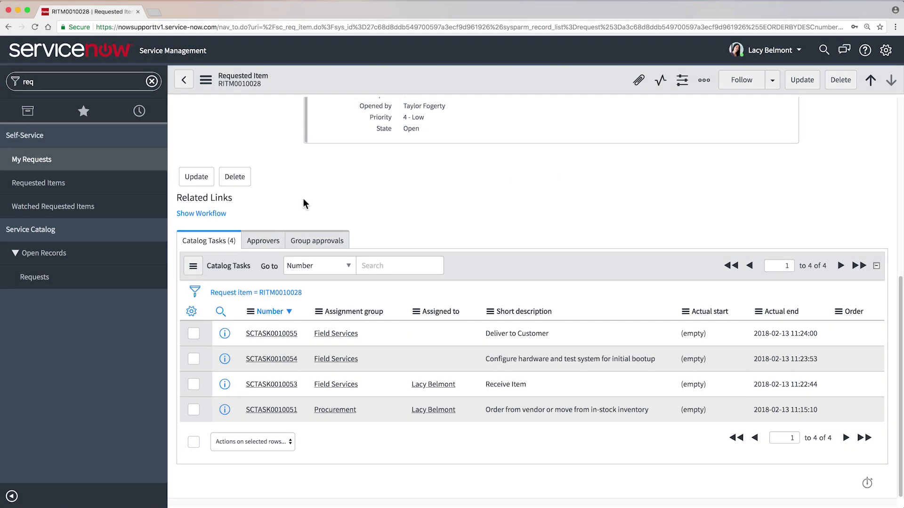
pyautogui.click(215, 213)
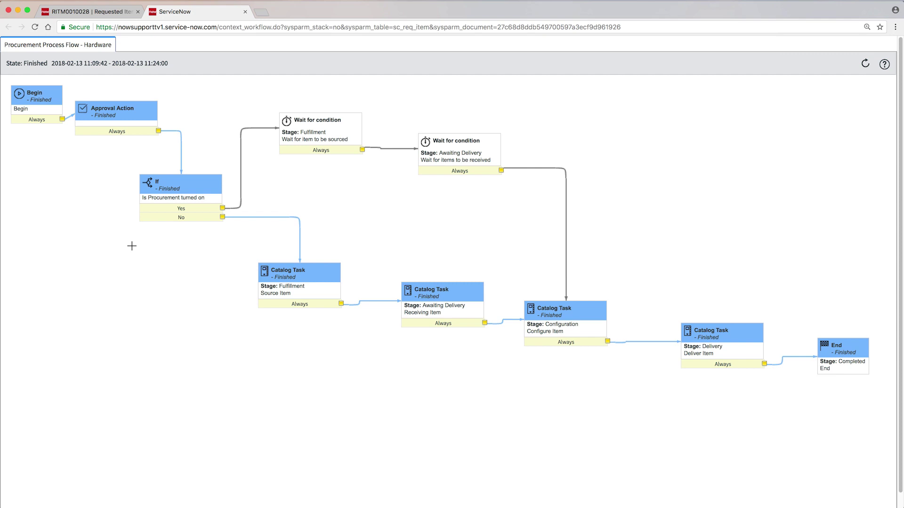
# Return from the workflow to REQ0010019 and expand RITM0010028's stages to confirm all are complete.
pyautogui.click(245, 12)
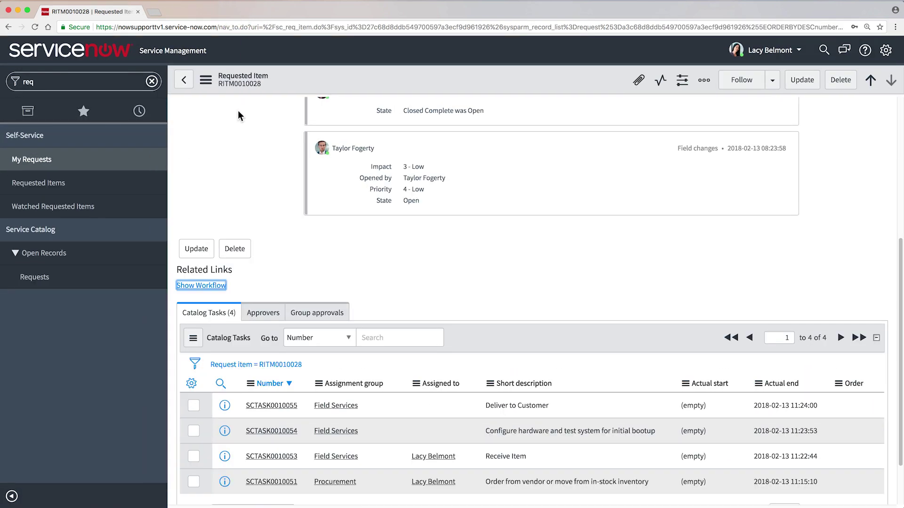
pyautogui.scroll(5, 237, 119)
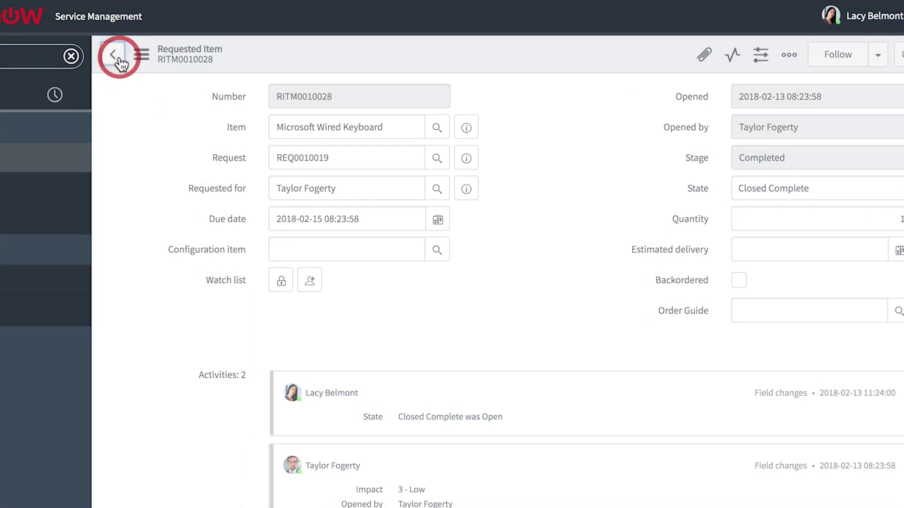
pyautogui.click(119, 59)
pyautogui.scroll(-4, 155, 159)
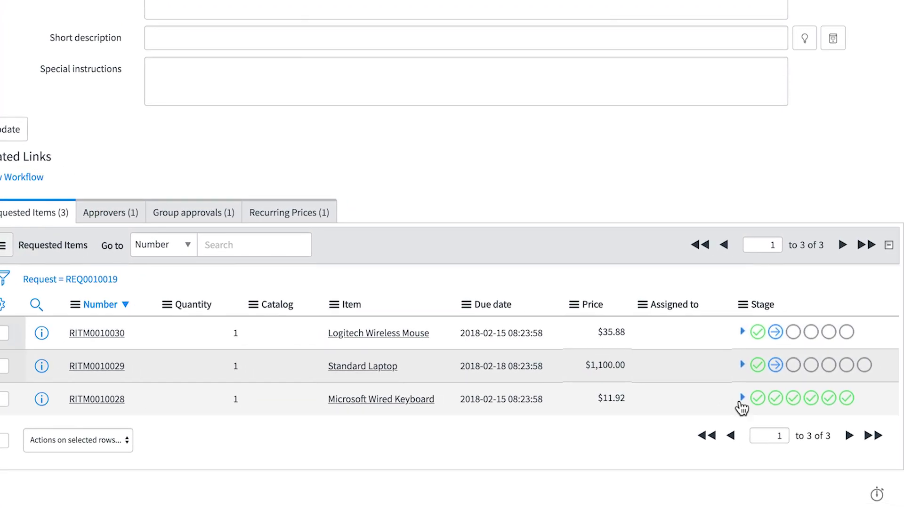
pyautogui.click(866, 481)
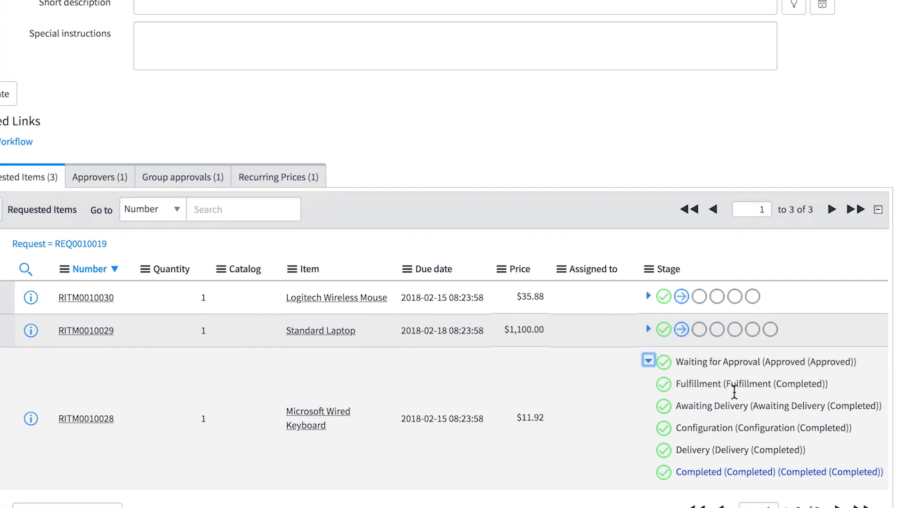
pyautogui.scroll(-2, 734, 392)
pyautogui.scroll(5, 734, 391)
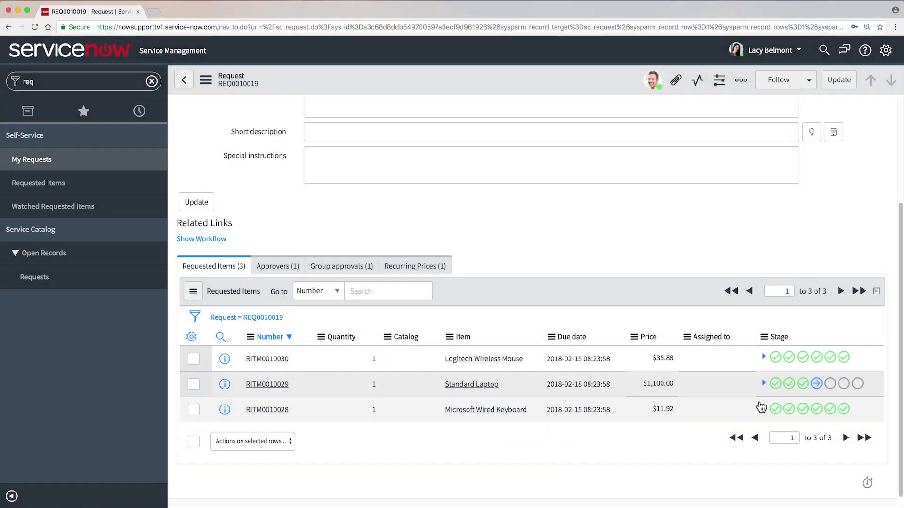
# In RITM0010029's catalog tasks, assign SCTASK0010056 to yourself.
pyautogui.click(763, 382)
pyautogui.scroll(-3, 763, 382)
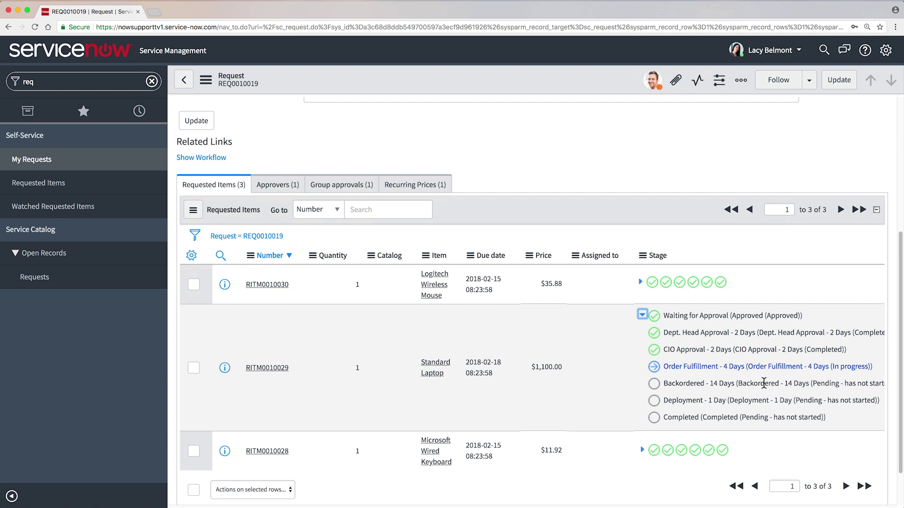
pyautogui.click(278, 369)
pyautogui.scroll(-5, 277, 369)
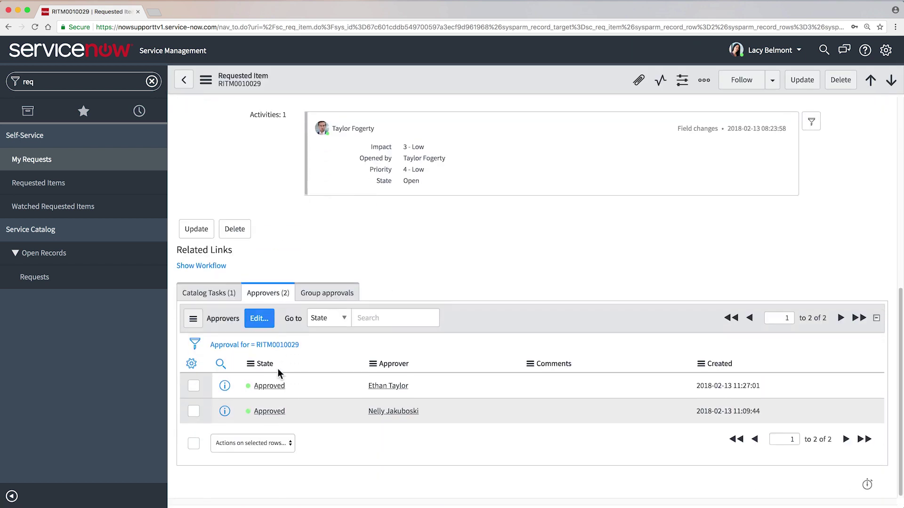
pyautogui.click(220, 294)
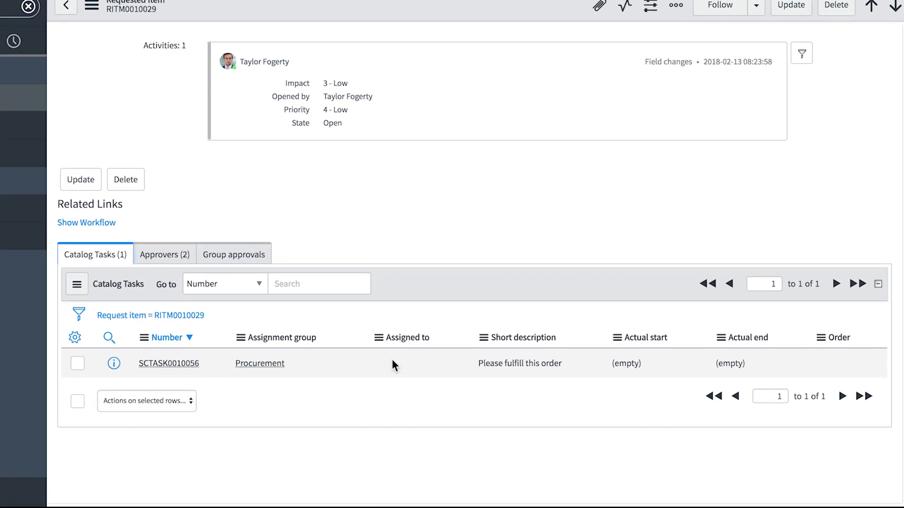
pyautogui.doubleClick(465, 382)
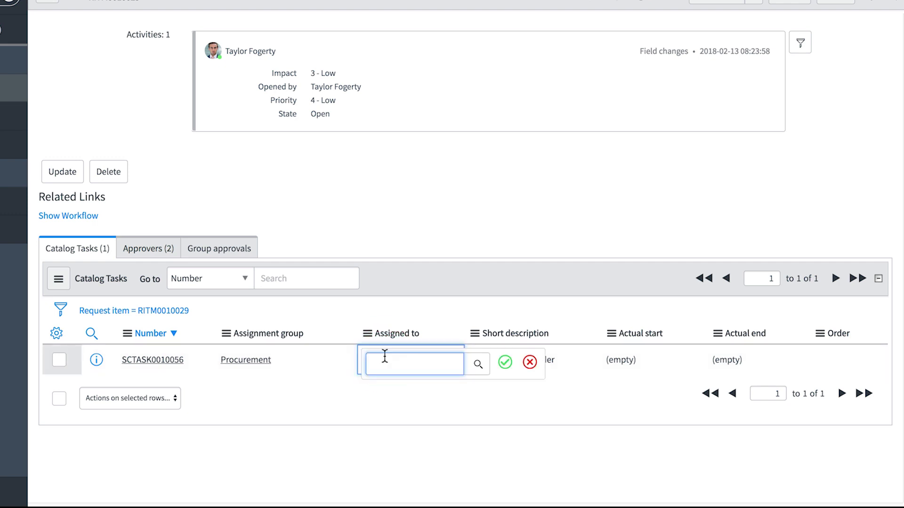
pyautogui.write('lac')
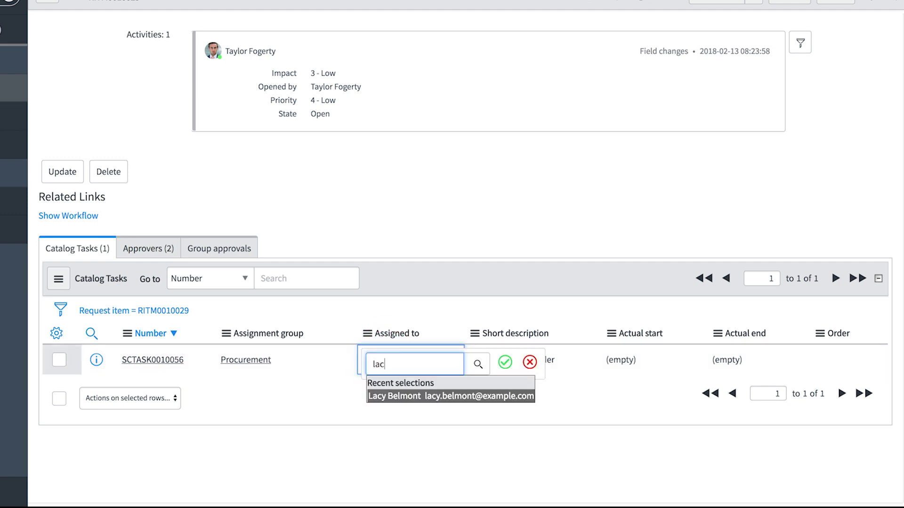
pyautogui.press('Return')
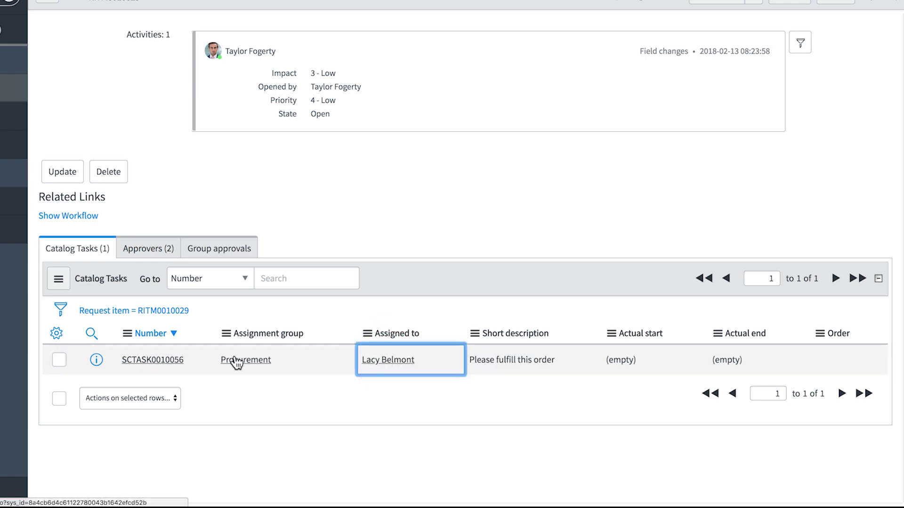
# Add the work note 'Pulled from stock.' to SCTASK0010056 and close the task.
pyautogui.click(155, 359)
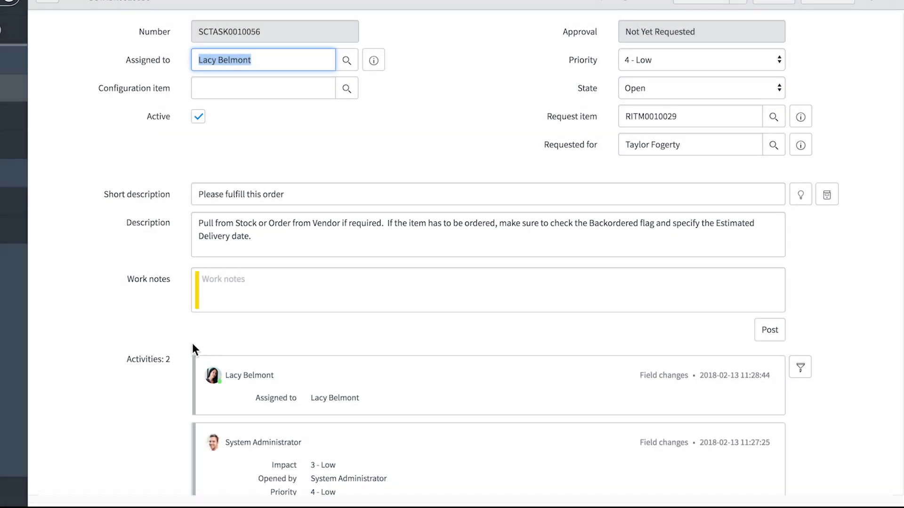
pyautogui.click(248, 274)
pyautogui.write('Pulled from stock.')
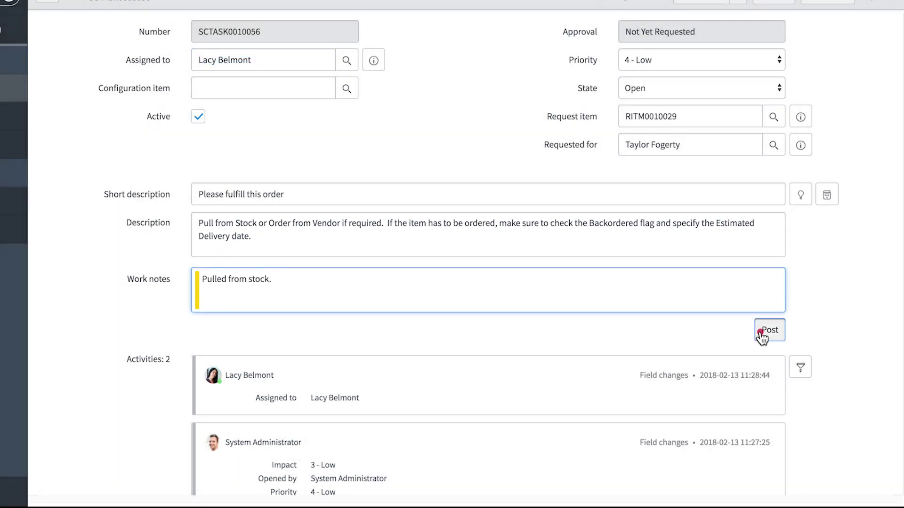
pyautogui.click(762, 333)
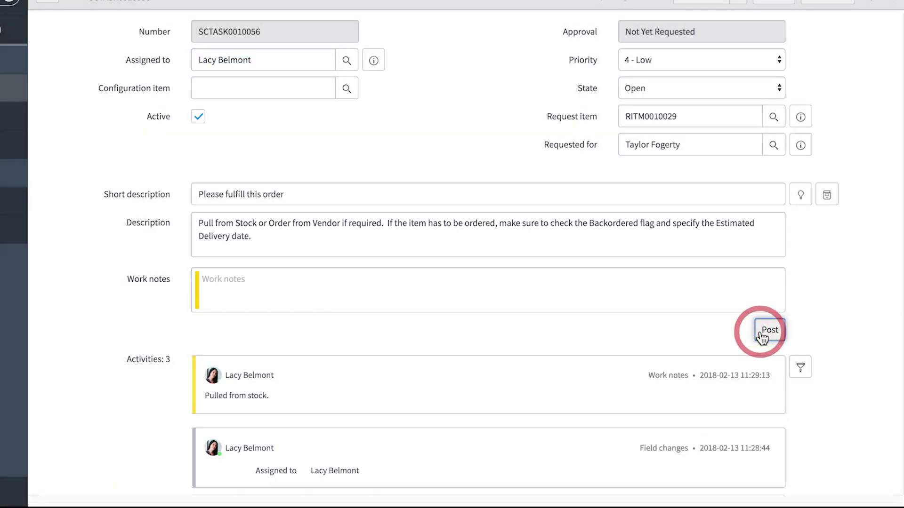
pyautogui.click(827, 7)
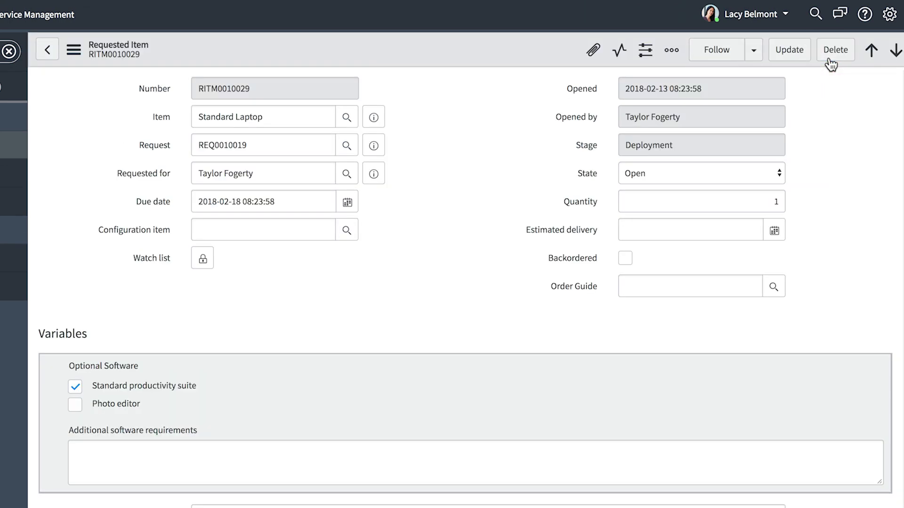
# Assign deployment task SCTASK0010057 to yourself and save the assignee.
pyautogui.scroll(-10, 824, 94)
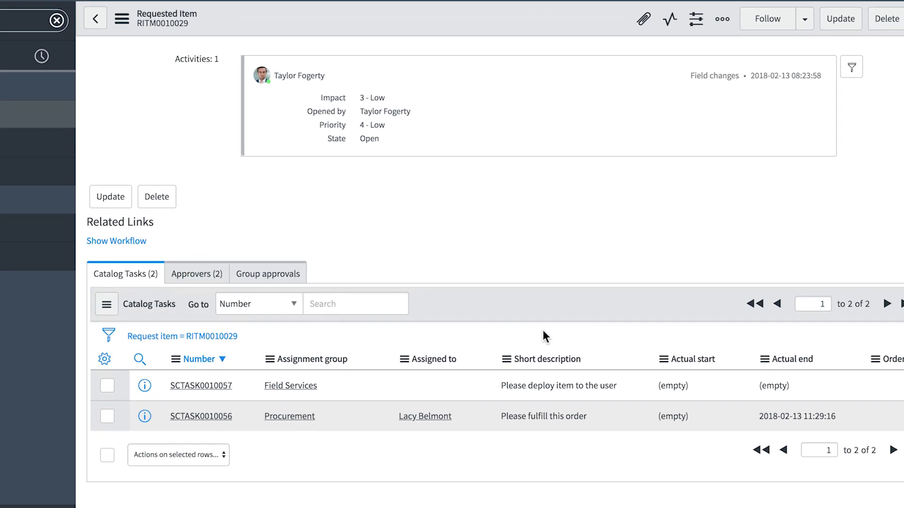
pyautogui.click(494, 399)
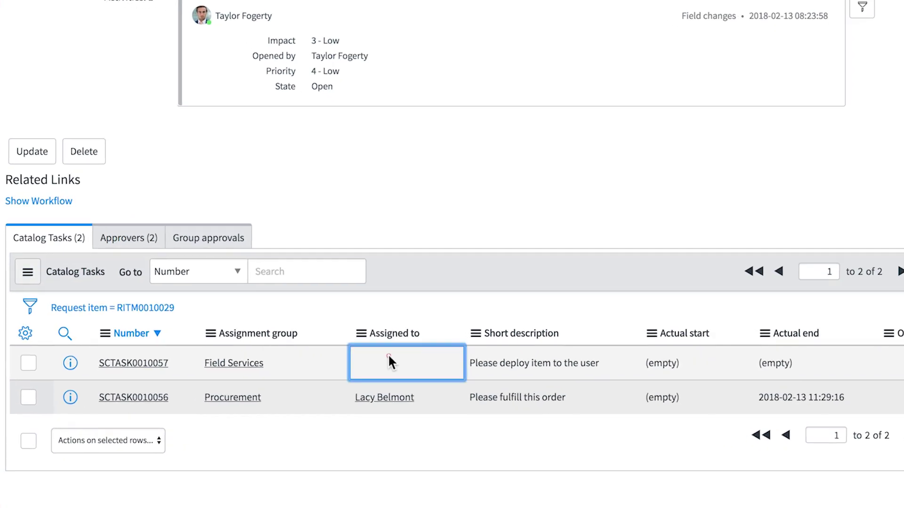
pyautogui.doubleClick(389, 358)
pyautogui.write('lac')
pyautogui.click(412, 402)
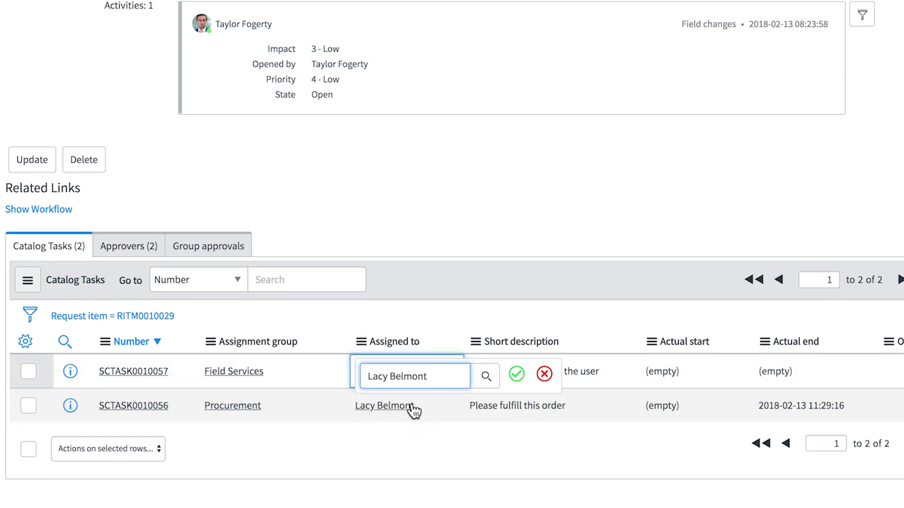
pyautogui.click(517, 374)
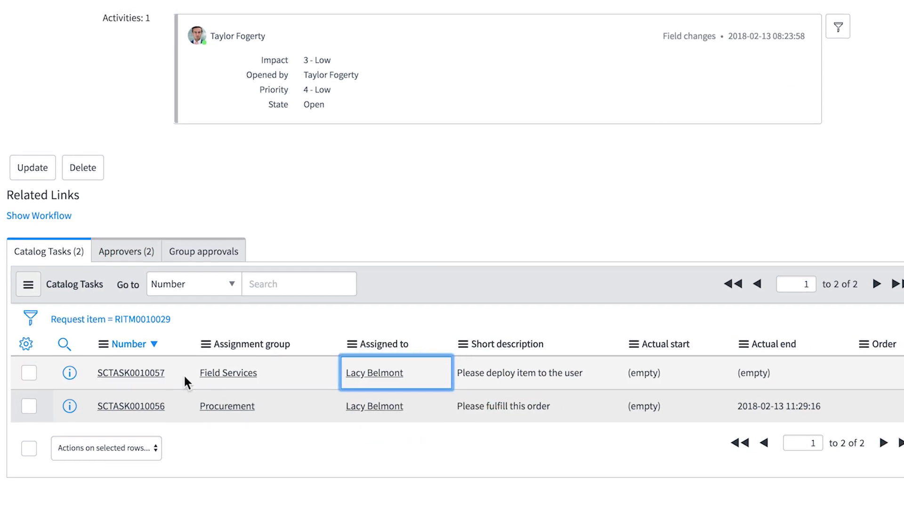
# Add the work note 'Delivered.' to SCTASK0010057 and close the task.
pyautogui.click(155, 373)
pyautogui.click(214, 296)
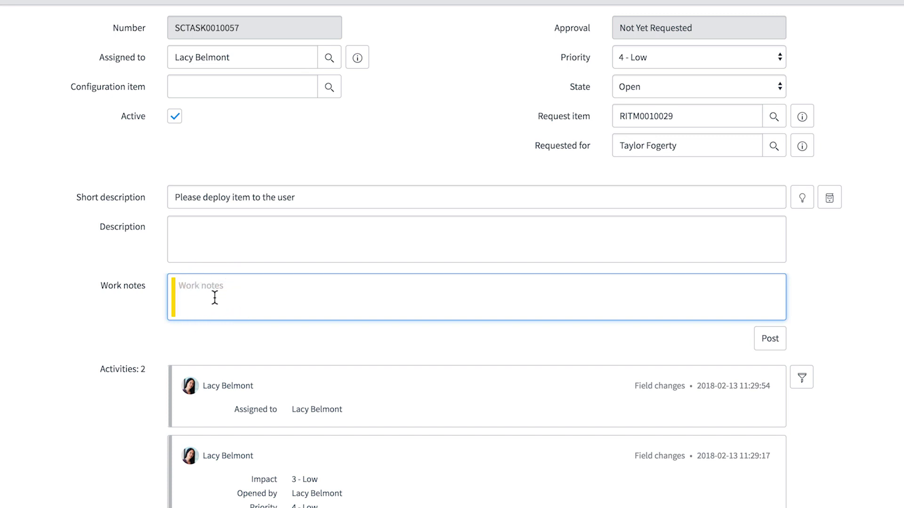
pyautogui.write('Delivered.')
pyautogui.click(765, 341)
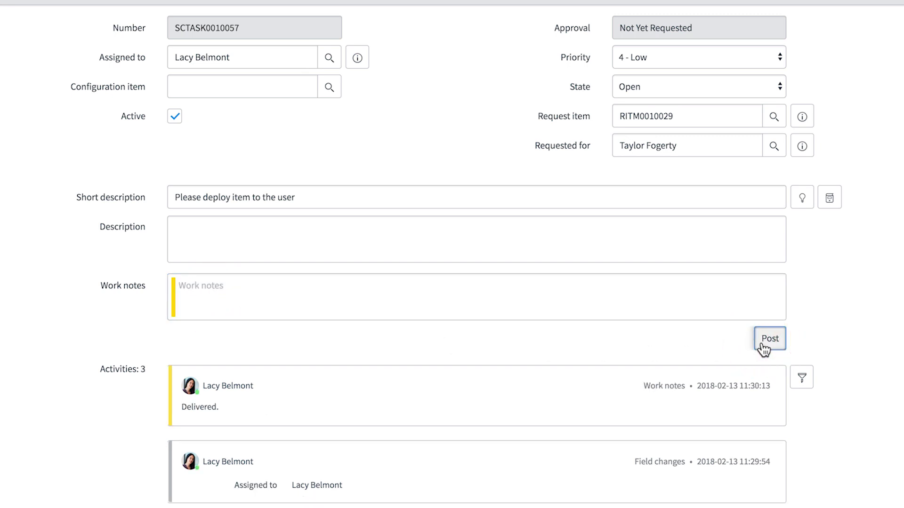
pyautogui.click(829, 81)
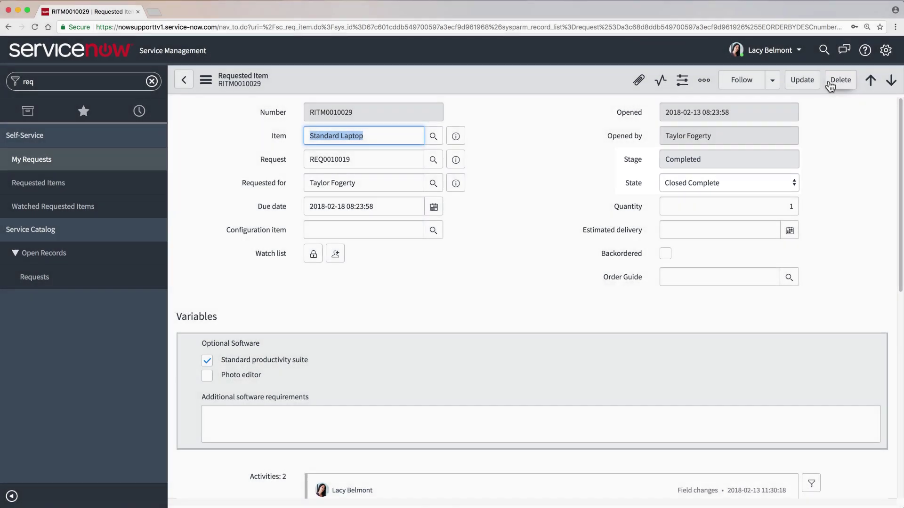
# Check both RITM0010029 catalog tasks show end times, then return to REQ0010019.
pyautogui.scroll(-10, 832, 137)
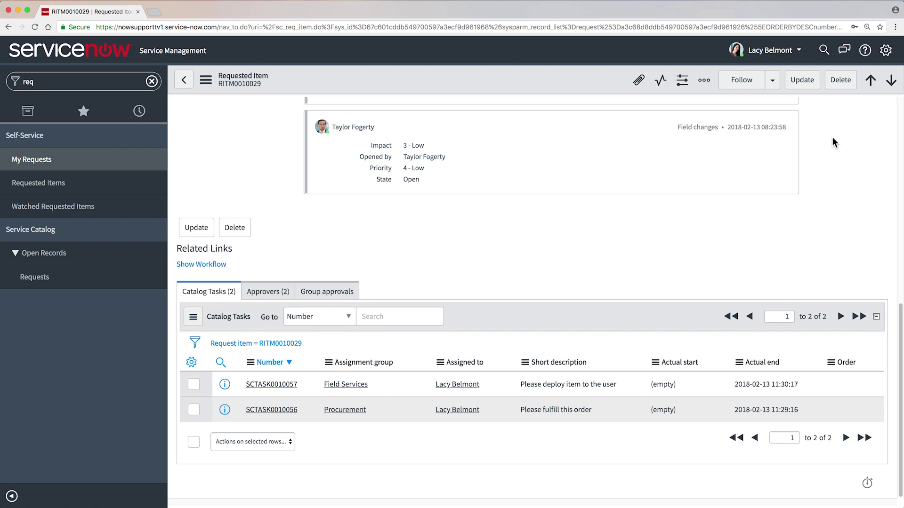
pyautogui.click(184, 81)
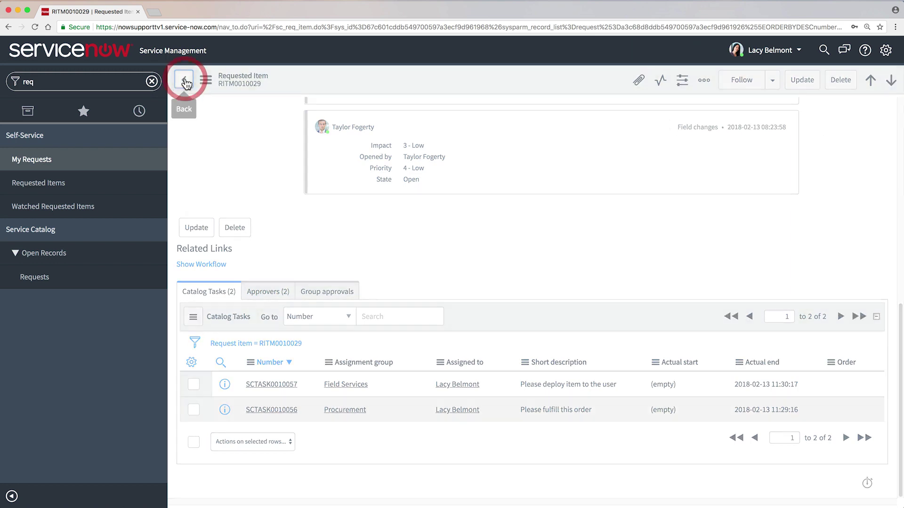